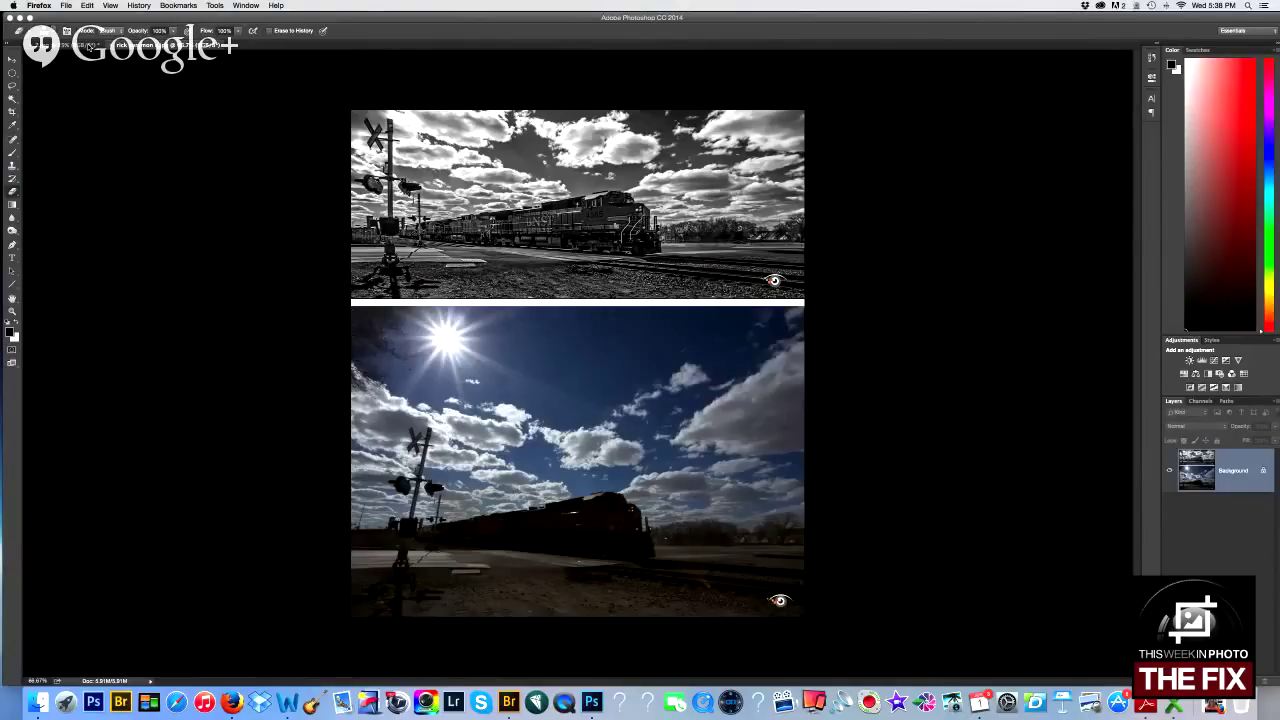
# Switch to Photoshop, bring up the original train photo and duplicate its background layer.
pyautogui.press('super+Tab')
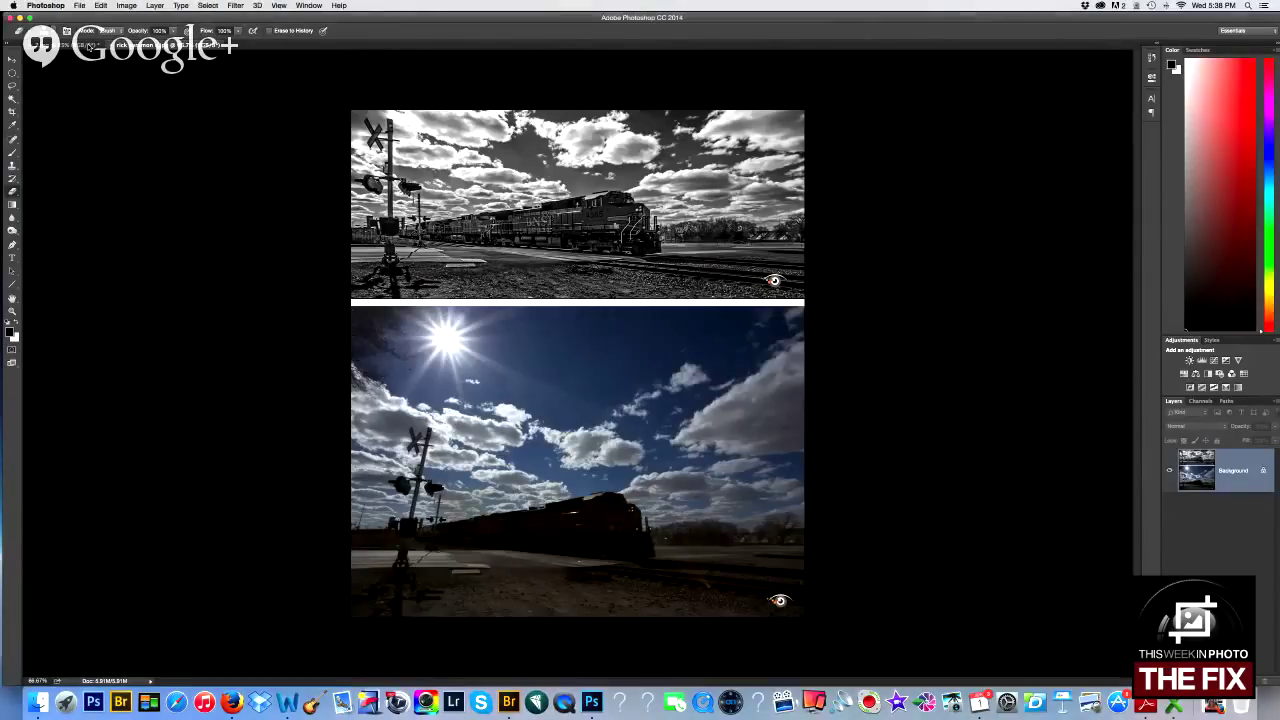
pyautogui.click(86, 44)
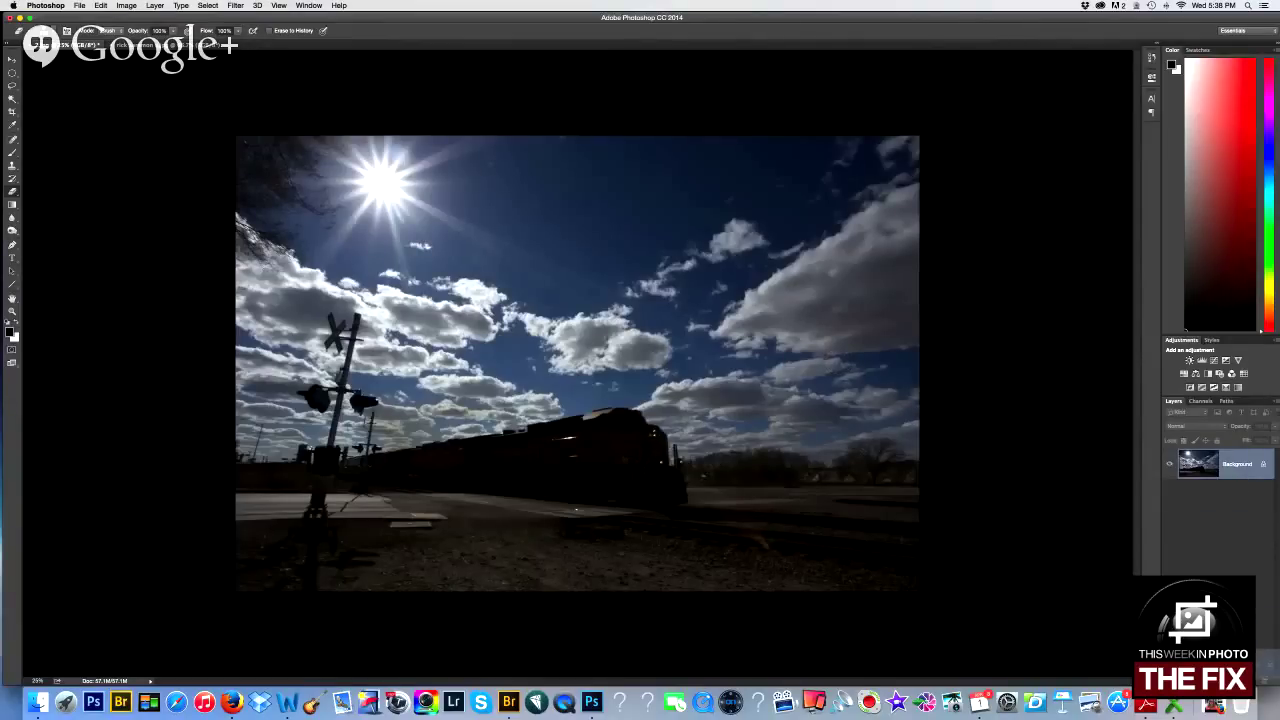
pyautogui.press('super+j')
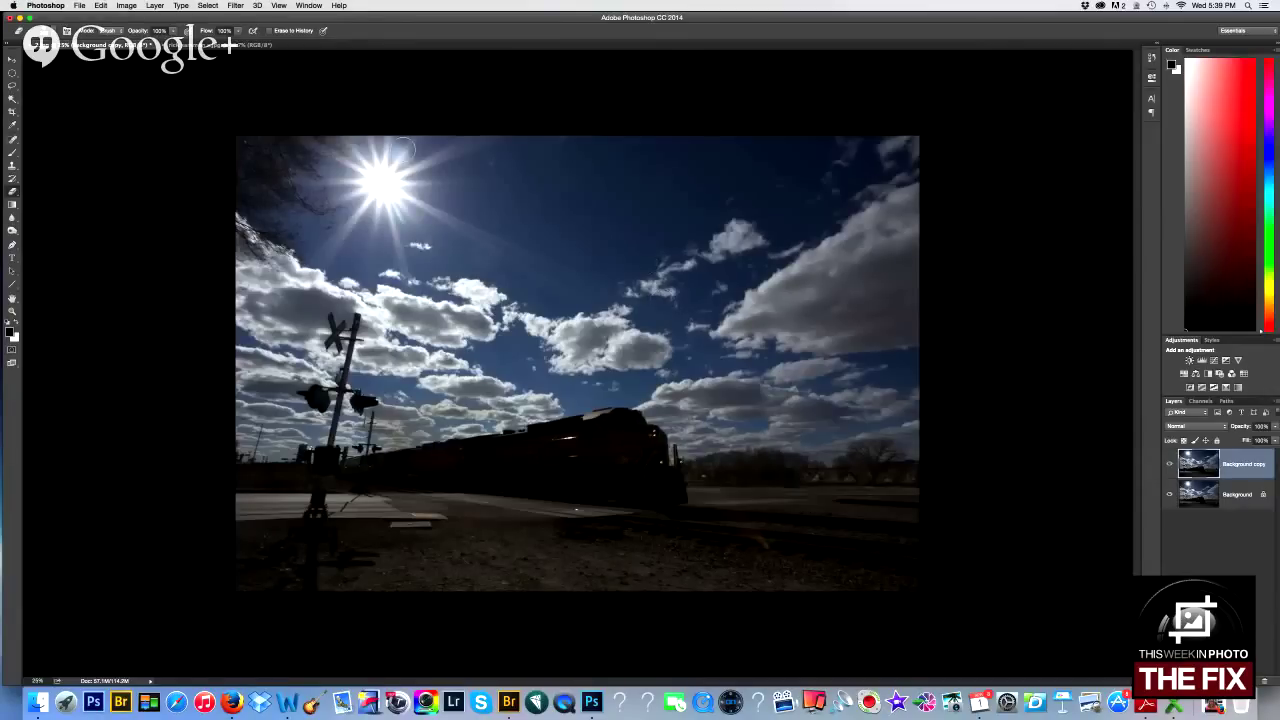
# Select the whole duplicate layer and widen its top edge to about 139% with a Perspective transform to straighten the crossing signal.
pyautogui.click(230, 45)
pyautogui.click(230, 45)
pyautogui.click(207, 5)
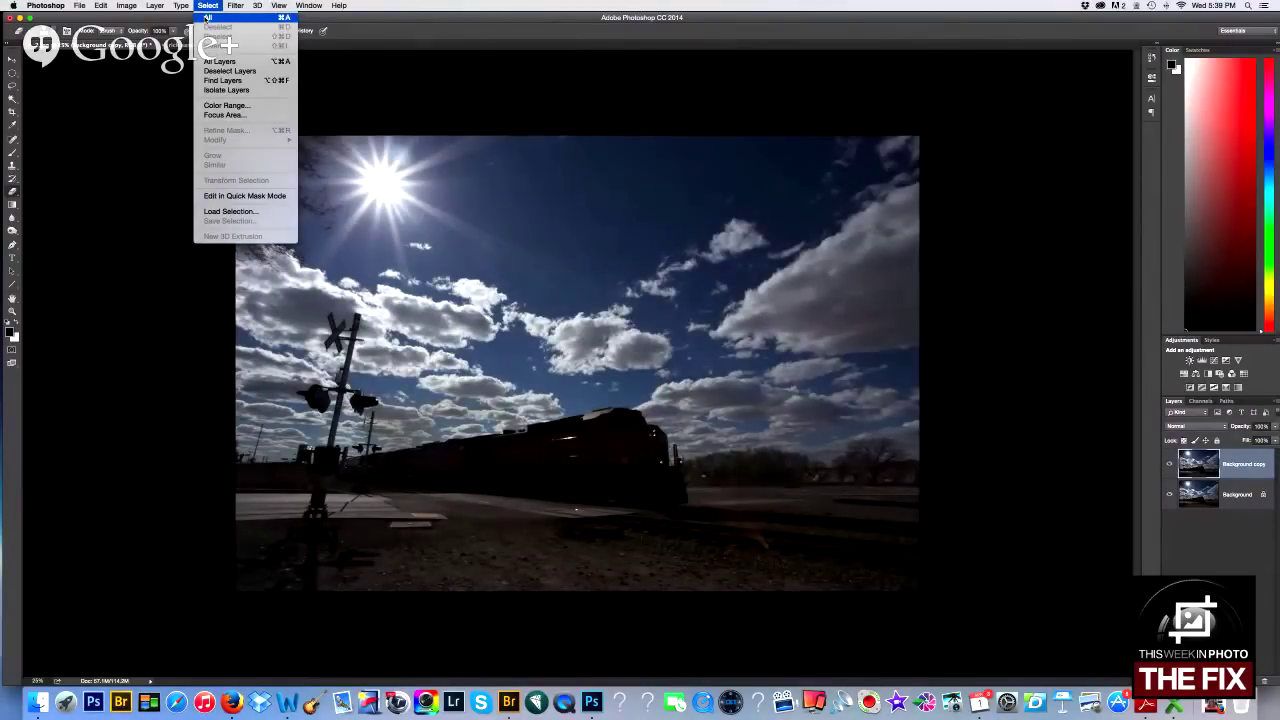
pyautogui.click(208, 18)
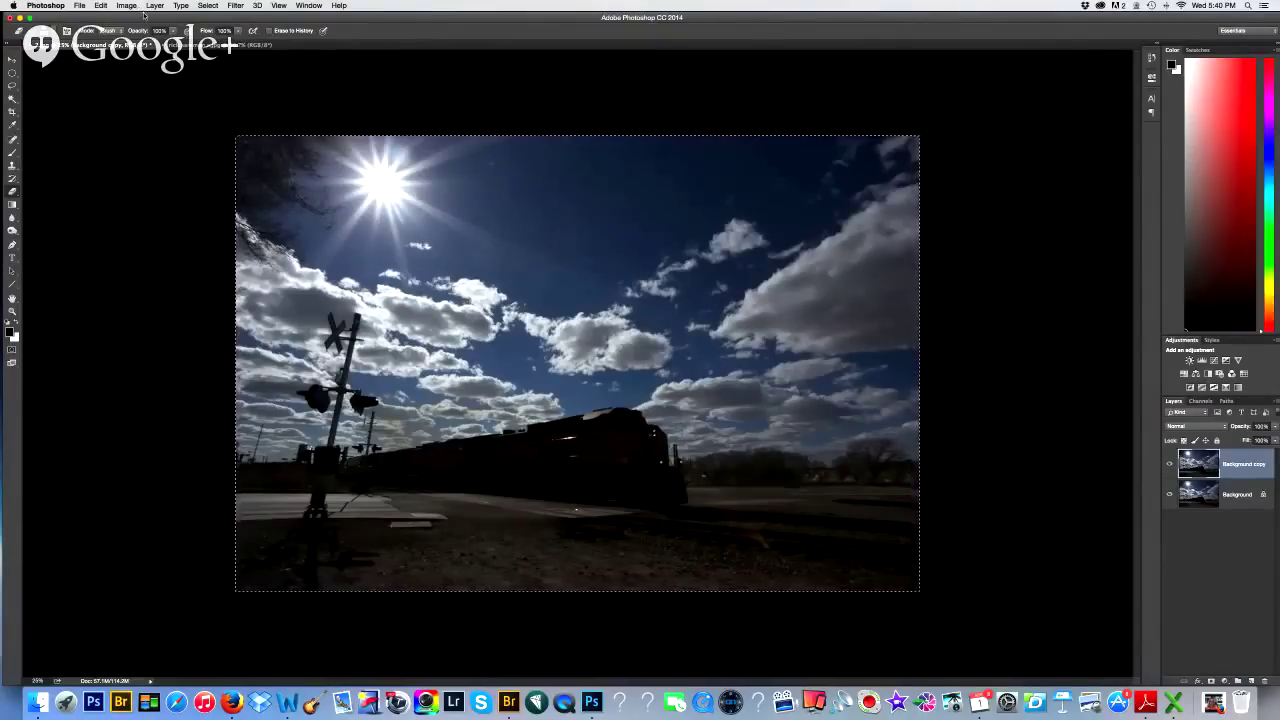
pyautogui.click(104, 6)
pyautogui.moveTo(160, 218)
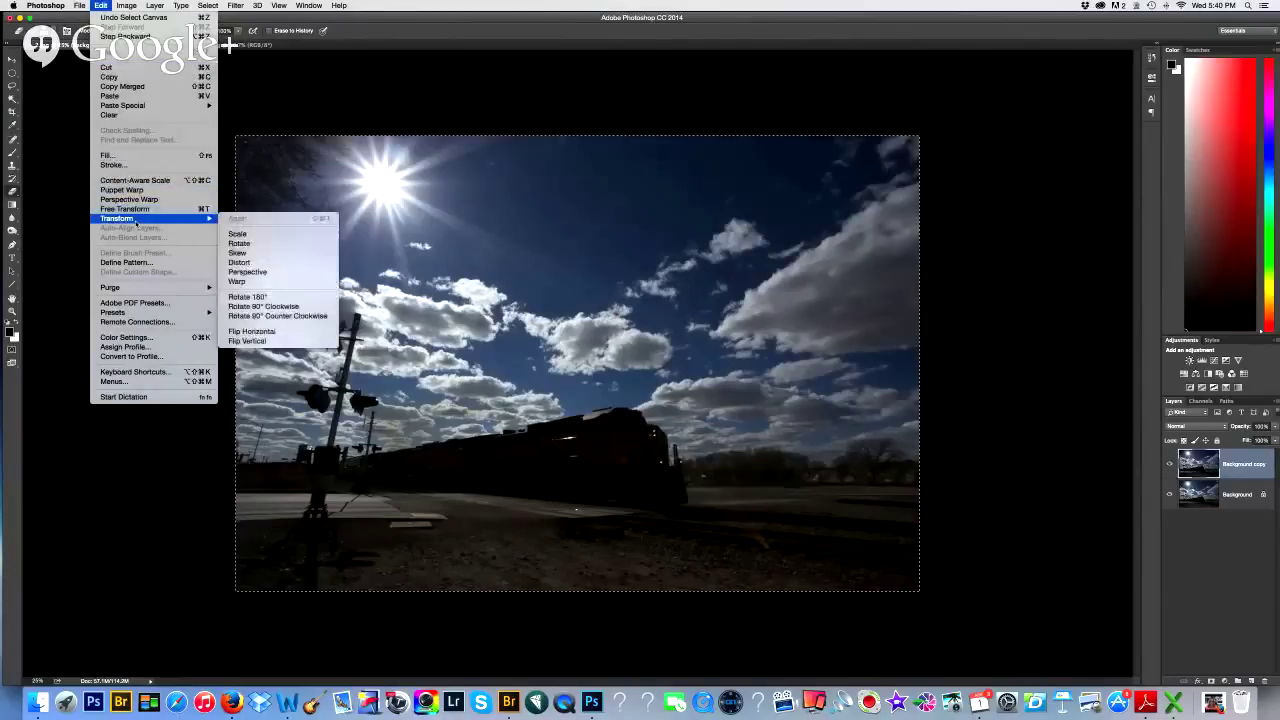
pyautogui.click(246, 272)
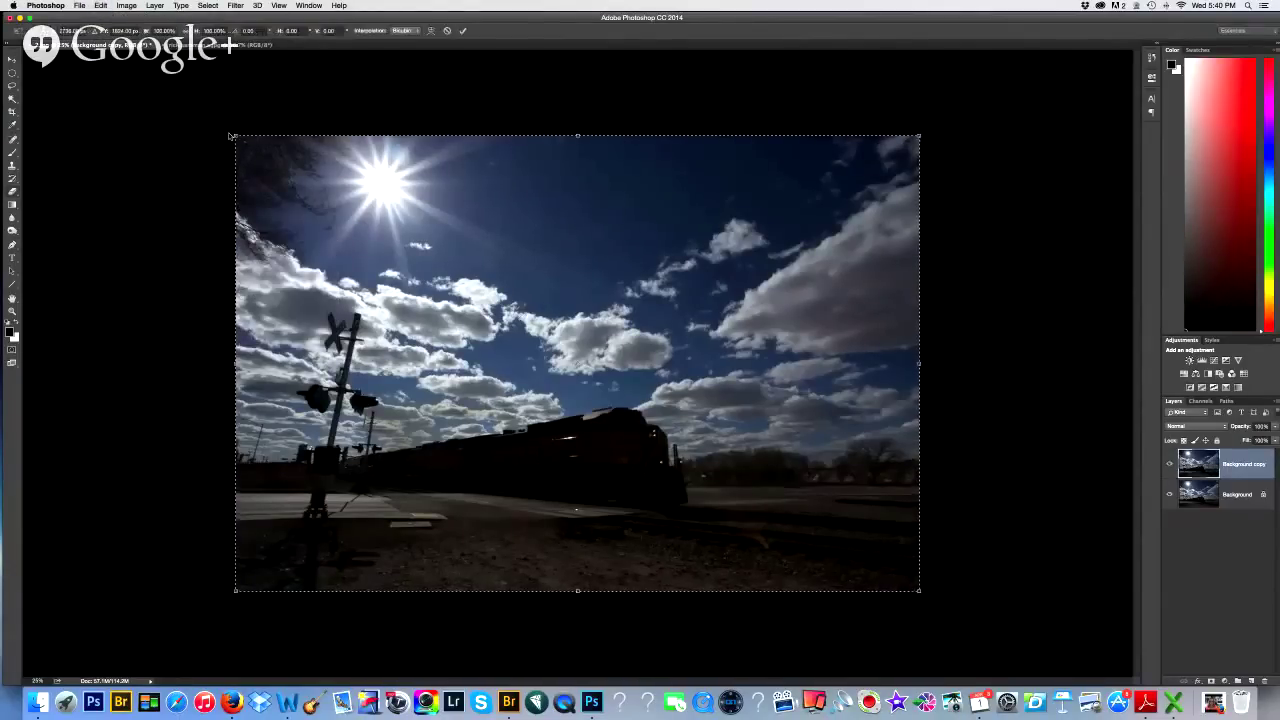
pyautogui.moveTo(235, 137); pyautogui.dragTo(106, 165)
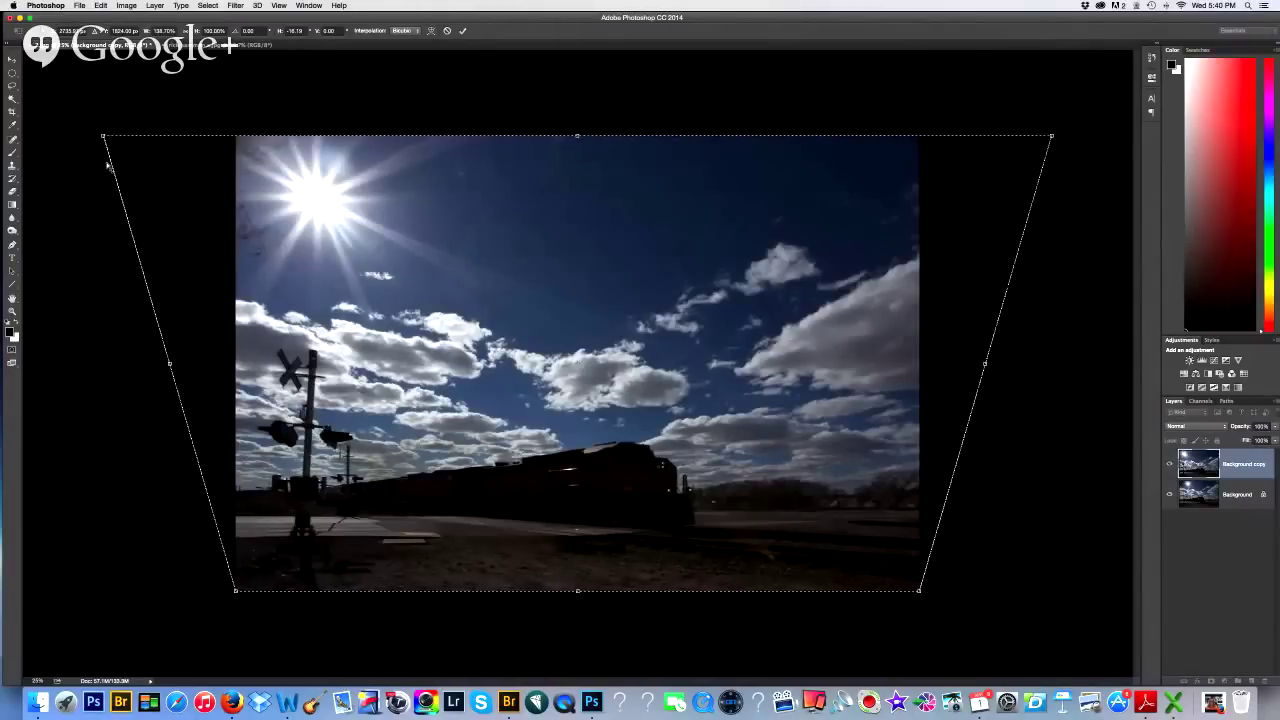
pyautogui.press('Return')
pyautogui.press('e')
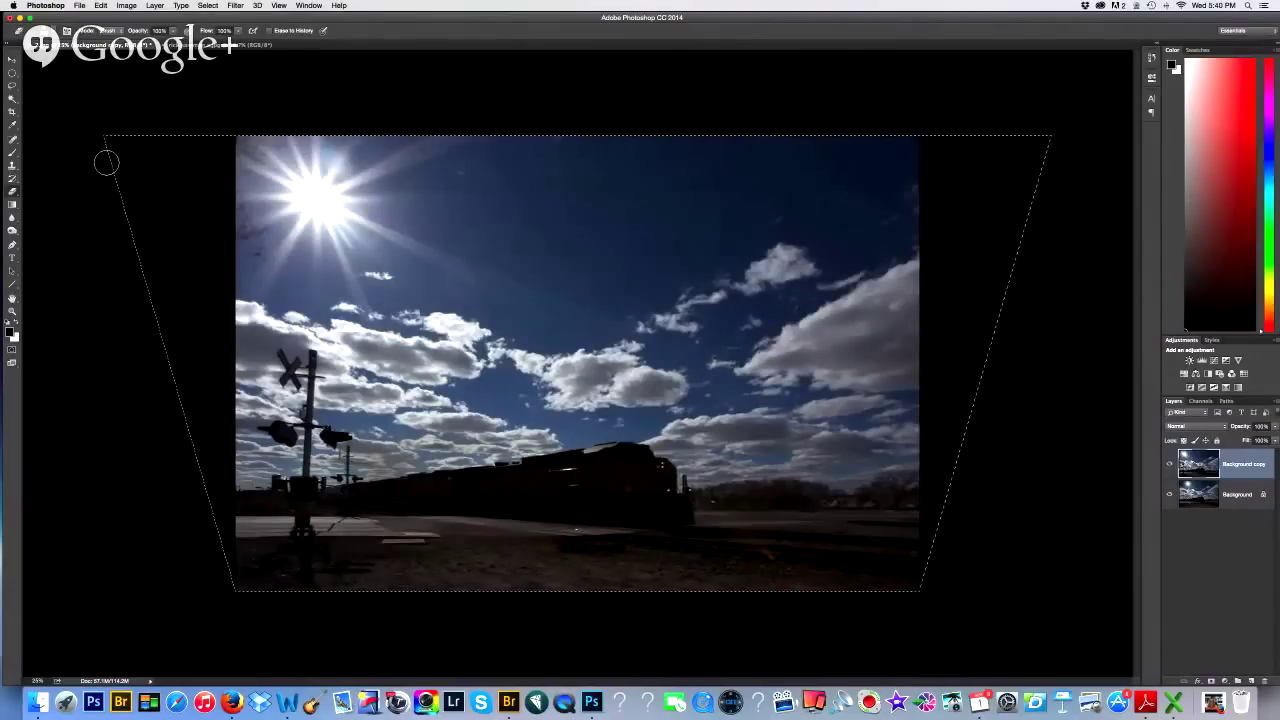
pyautogui.hotkey('ctrl', 'd')
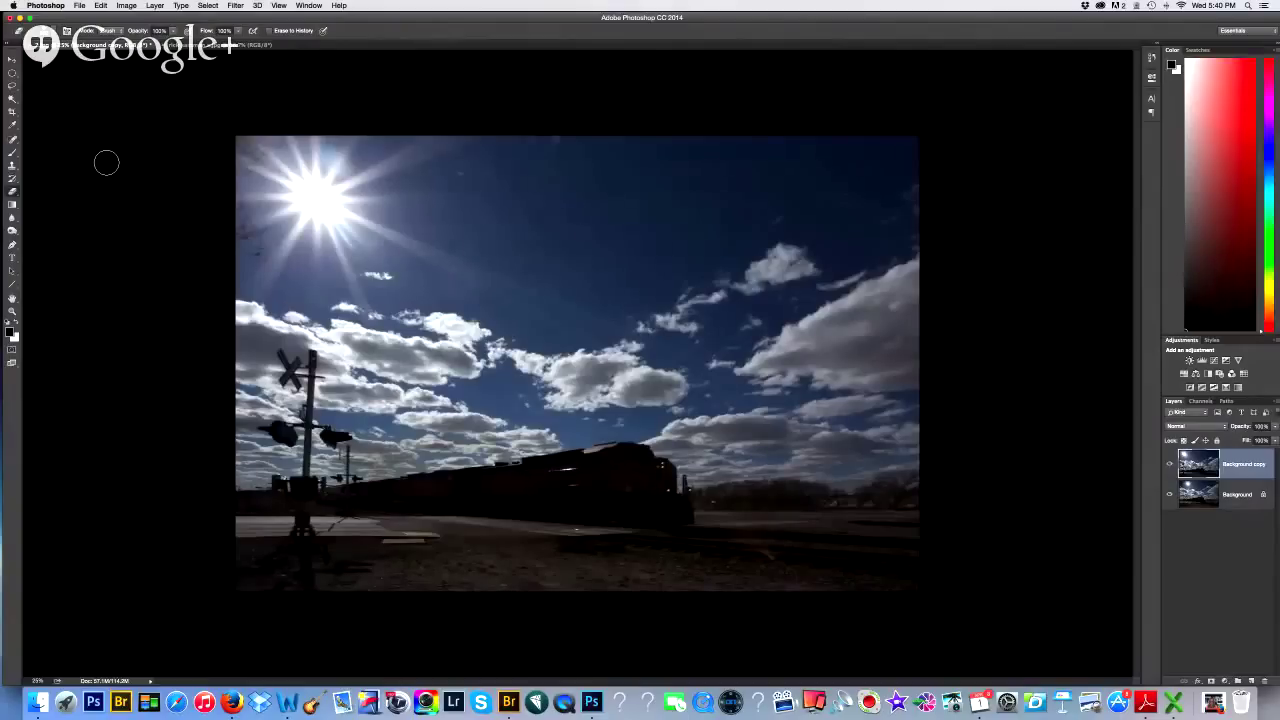
# Crop the photo to a panoramic format, cutting off the upper sky with the sun.
pyautogui.click(12, 111)
pyautogui.moveTo(576, 137); pyautogui.dragTo(576, 215)
pyautogui.moveTo(576, 219); pyautogui.dragTo(576, 222)
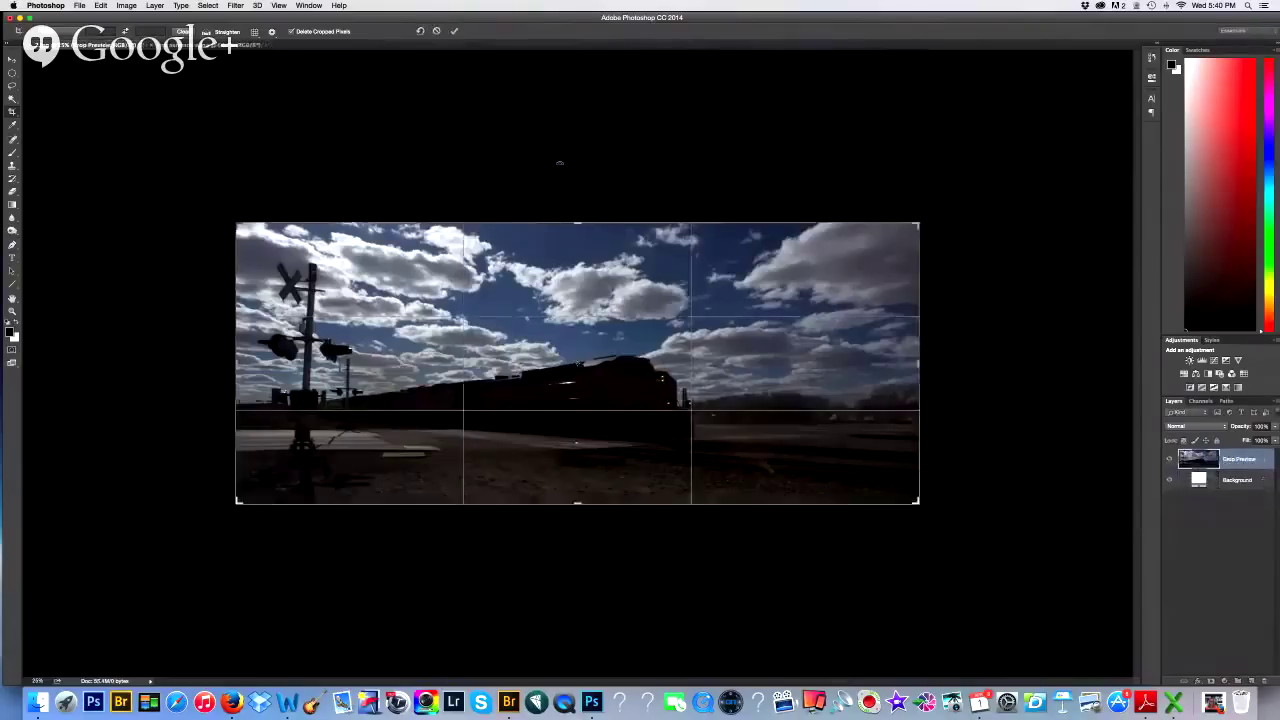
pyautogui.press('Return')
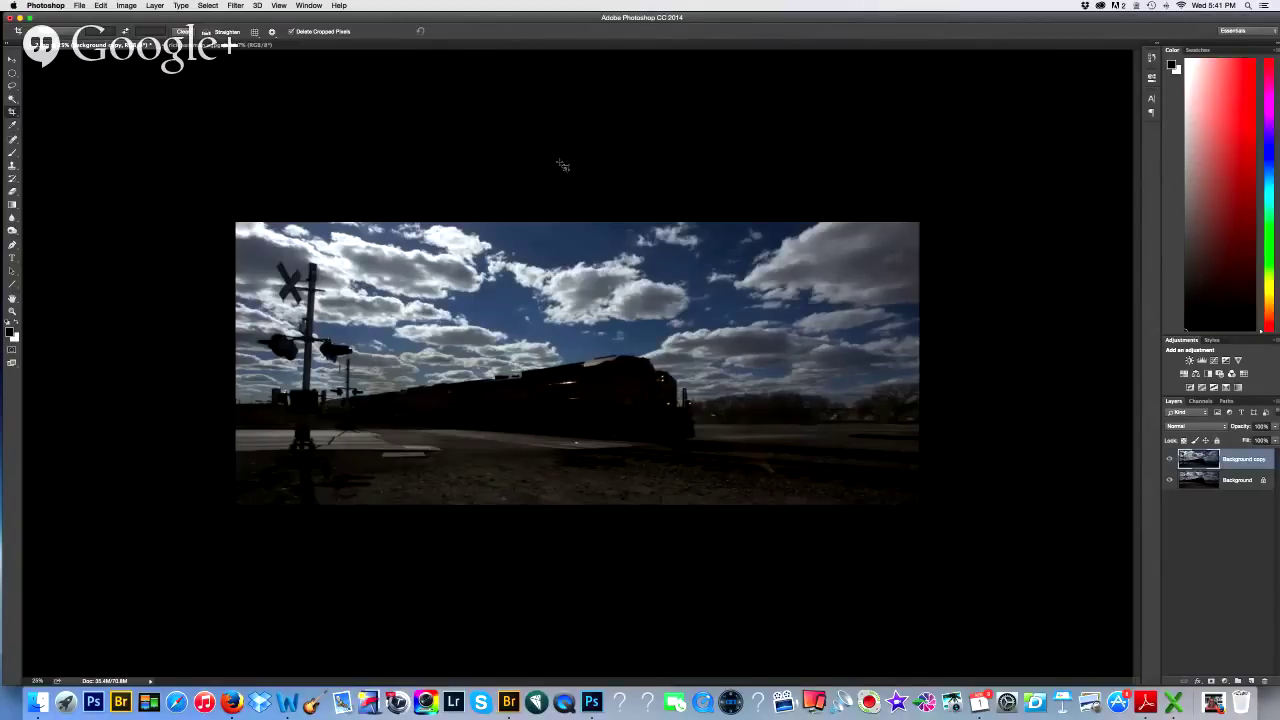
# Select the whole cropped layer and widen its top edge slightly with a second Perspective transform.
pyautogui.press('super+a')
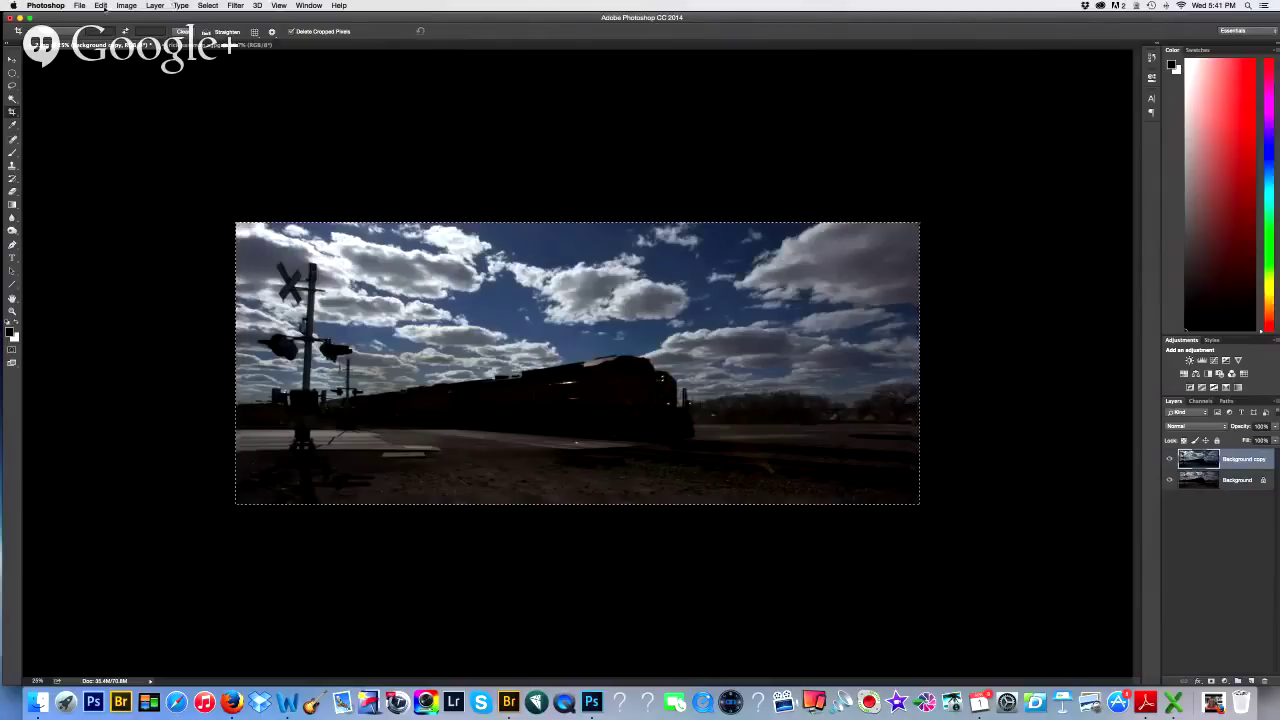
pyautogui.click(101, 6)
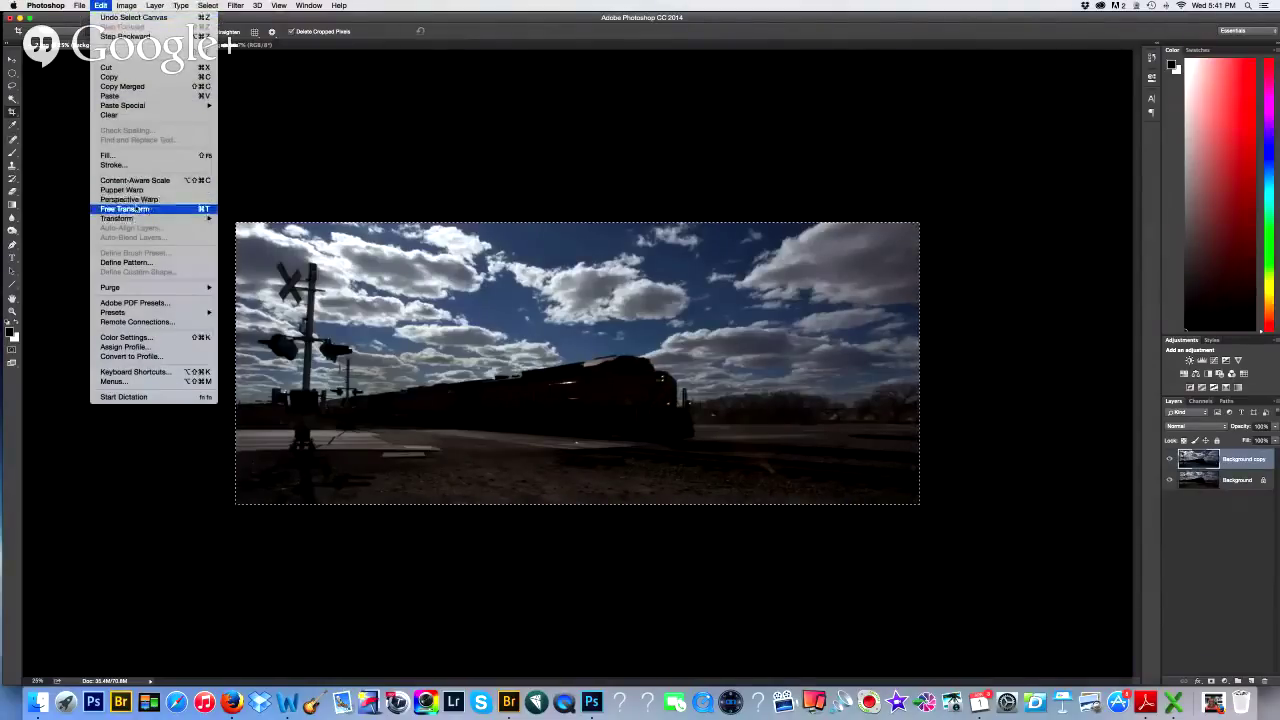
pyautogui.moveTo(136, 218)
pyautogui.click(240, 272)
pyautogui.moveTo(236, 222); pyautogui.dragTo(228, 222)
pyautogui.press('Return')
pyautogui.press('c')
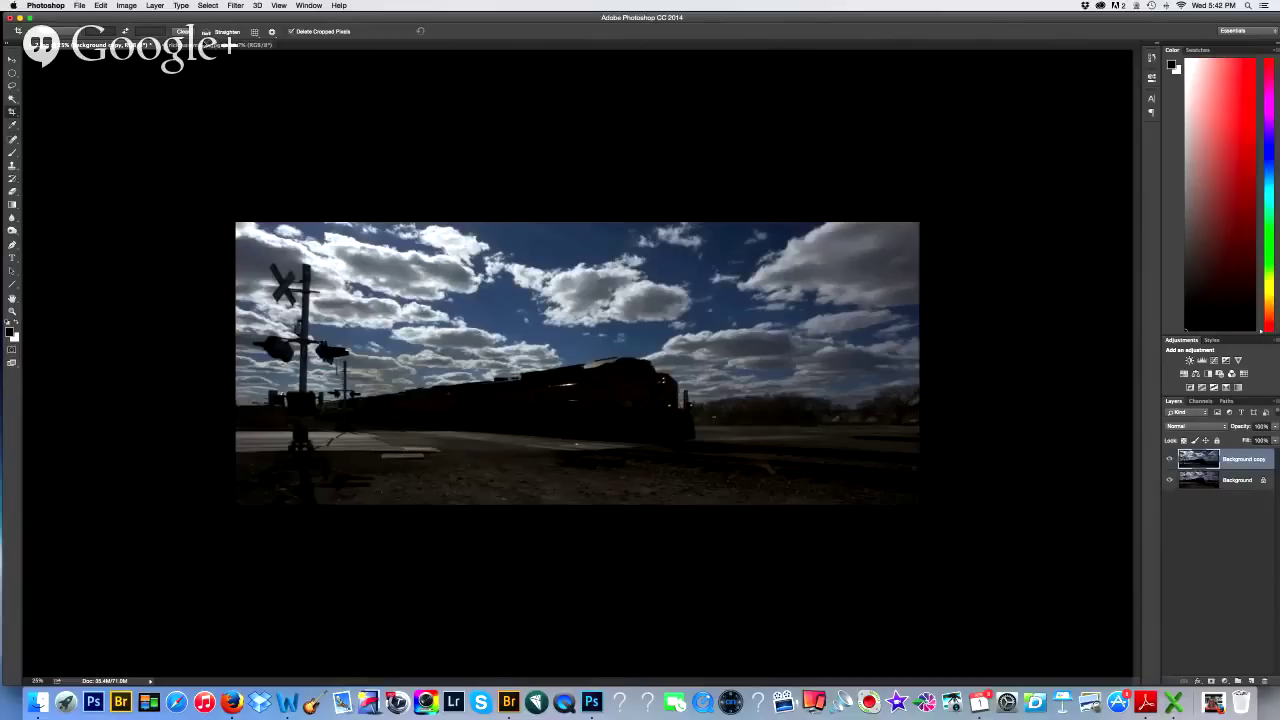
# Start the Camera Raw filter on the duplicate layer and raise Shadows to +100.
pyautogui.click(230, 6)
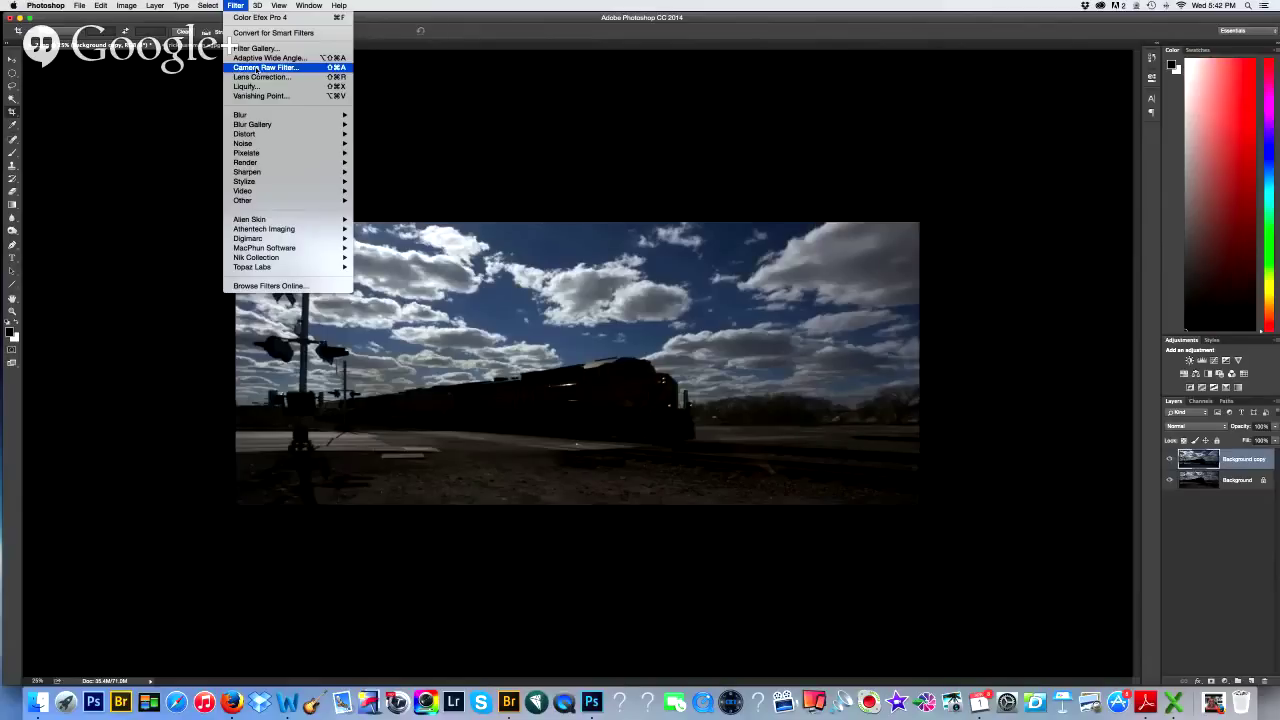
pyautogui.click(256, 68)
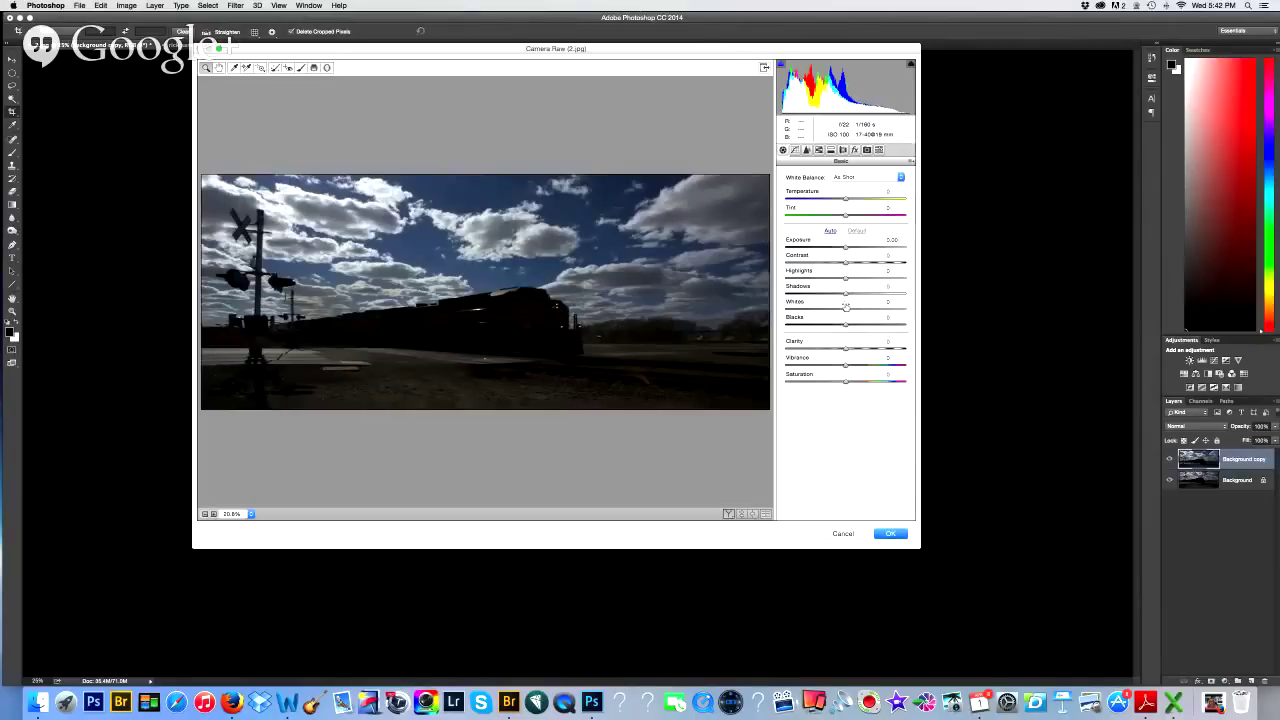
pyautogui.moveTo(847, 293); pyautogui.dragTo(911, 296)
pyautogui.press('p')
pyautogui.press('p')
pyautogui.press('p')
pyautogui.press('p')
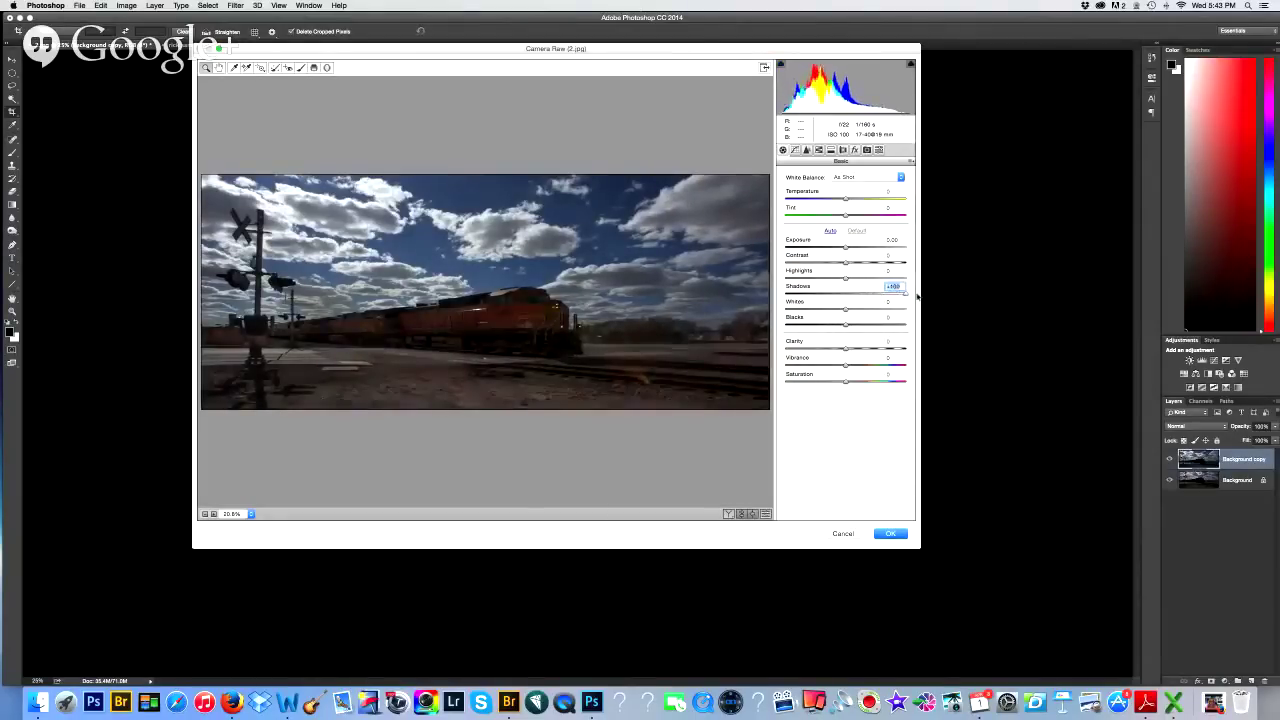
# Set the tonal values in Camera Raw to Exposure +0.90, Contrast +19 and Highlights about -68.
pyautogui.moveTo(846, 247); pyautogui.dragTo(850, 251)
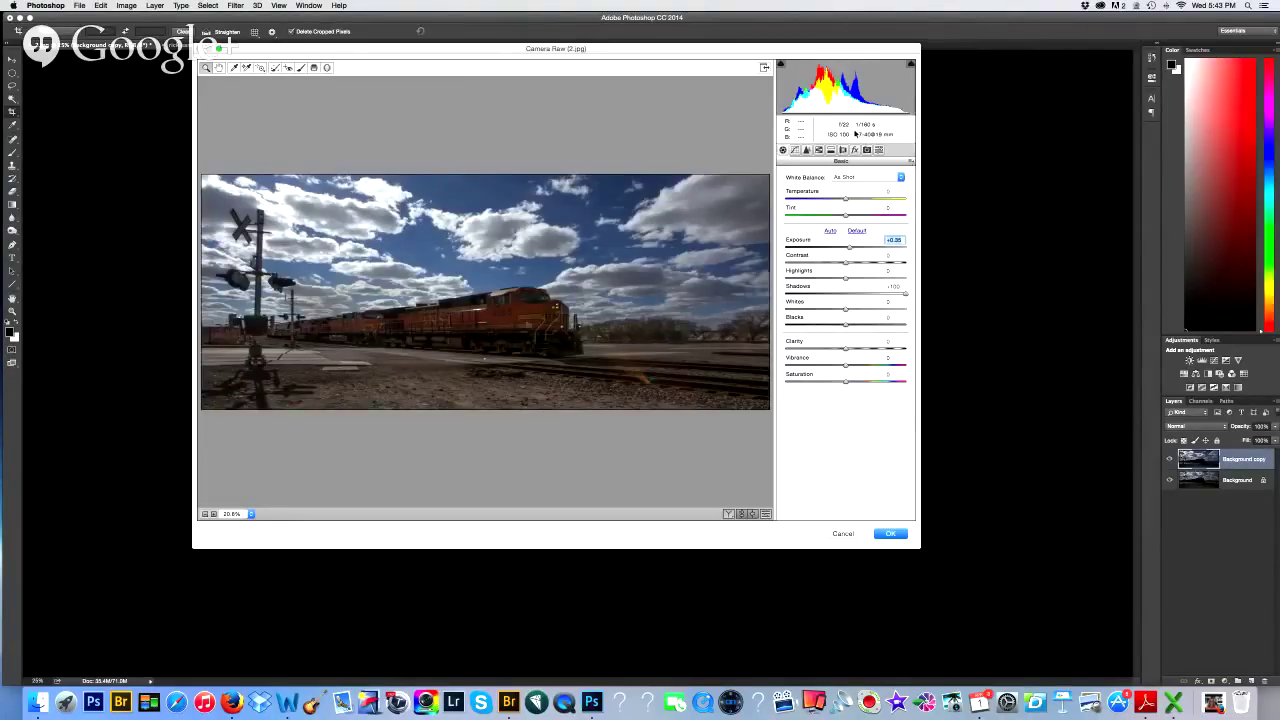
pyautogui.moveTo(850, 247)
pyautogui.mouseDown()
pyautogui.moveTo(876, 249)
pyautogui.moveTo(853, 247)
pyautogui.mouseUp()
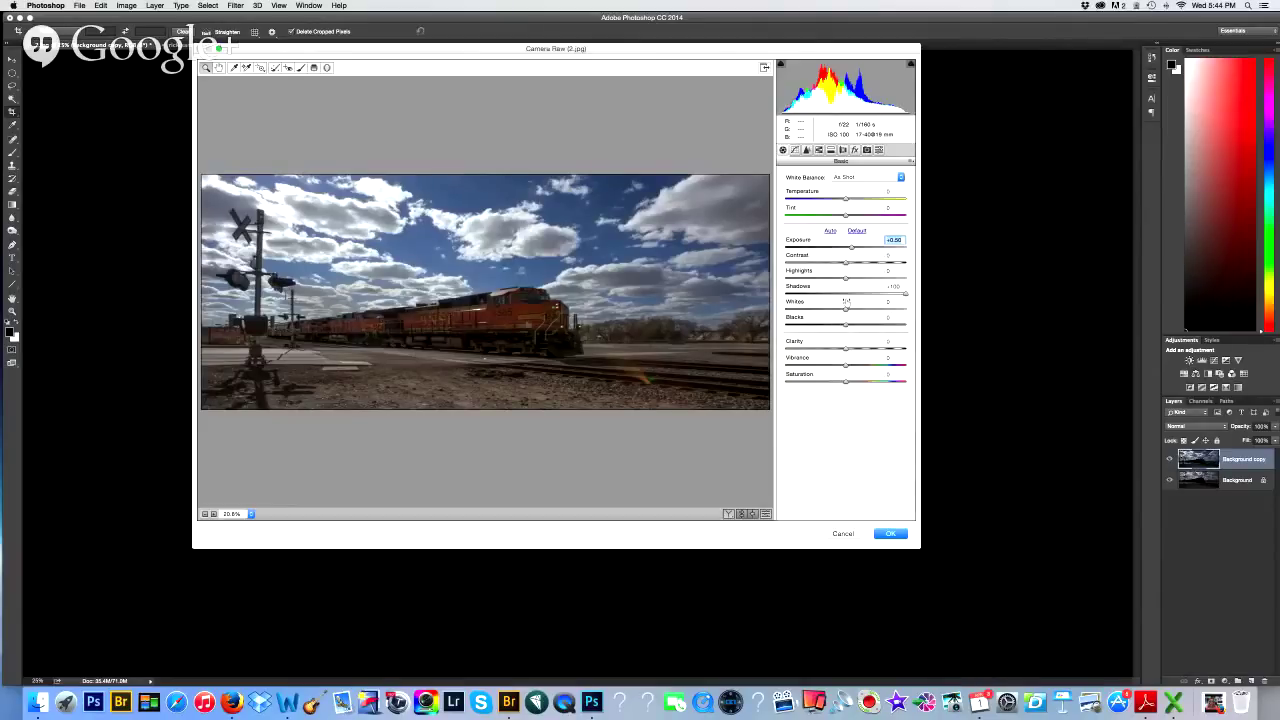
pyautogui.moveTo(846, 277); pyautogui.dragTo(807, 281)
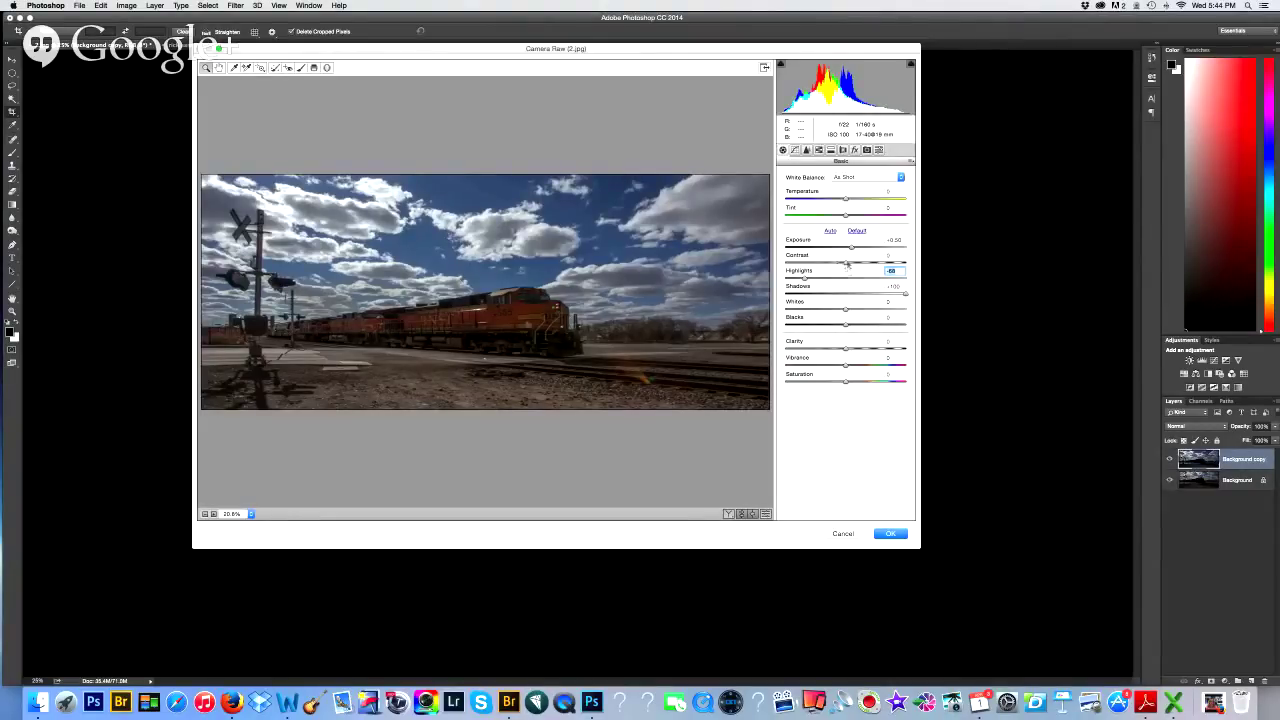
pyautogui.moveTo(846, 264); pyautogui.dragTo(806, 280)
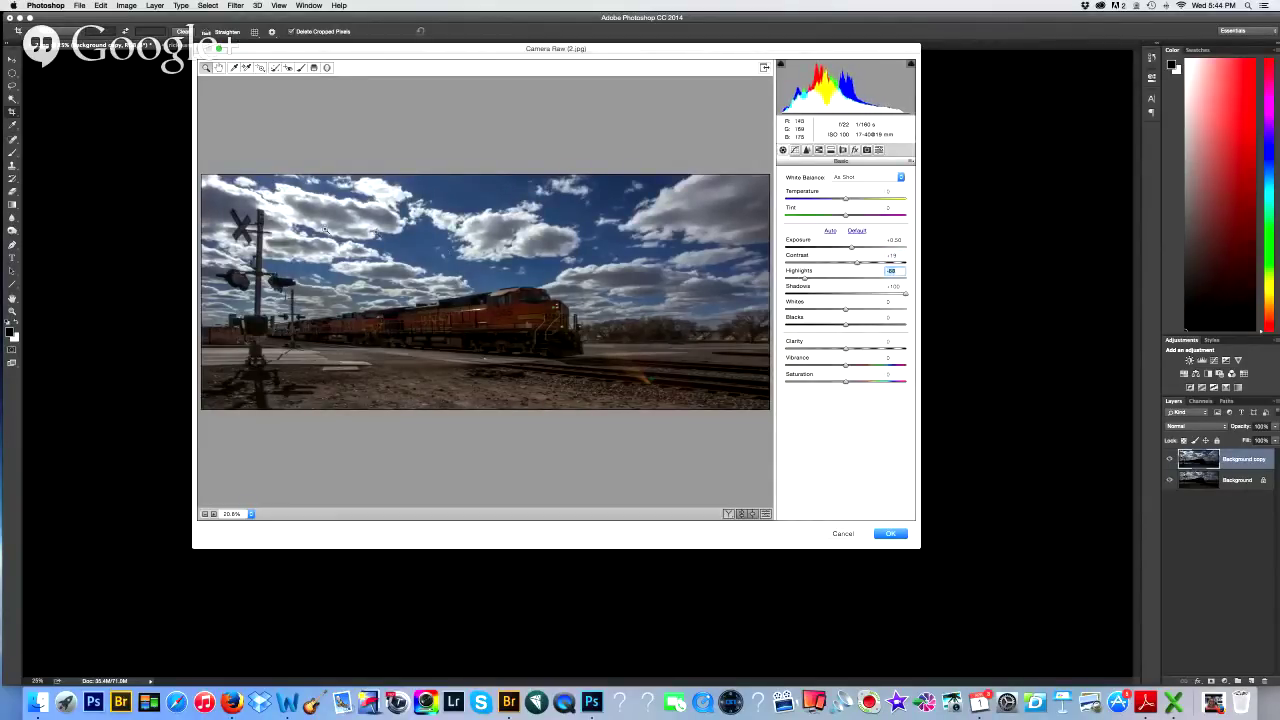
pyautogui.click(845, 326)
pyautogui.click(850, 248)
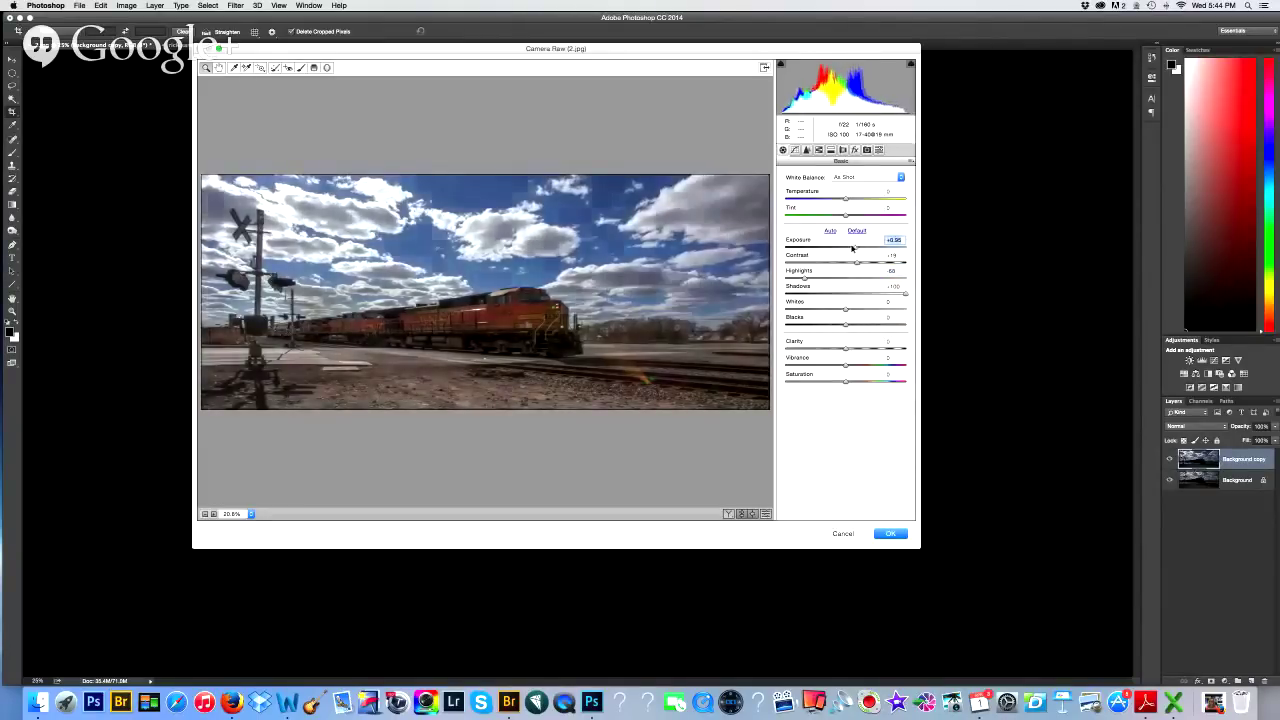
pyautogui.click(806, 280)
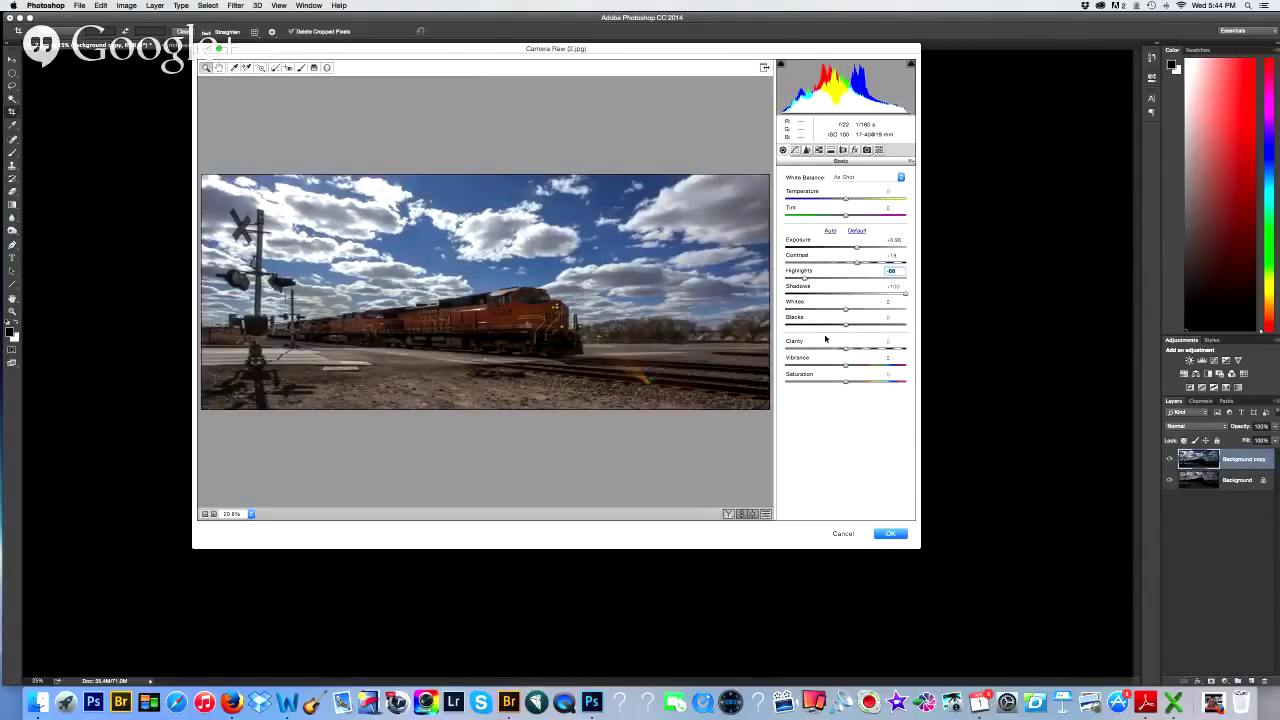
# Set Blacks to -7, Clarity to +38 and Vibrance to +23, and apply the Camera Raw filter.
pyautogui.moveTo(845, 326)
pyautogui.mouseDown()
pyautogui.moveTo(826, 328)
pyautogui.moveTo(846, 331)
pyautogui.mouseUp()
pyautogui.moveTo(837, 332)
pyautogui.mouseDown()
pyautogui.moveTo(862, 331)
pyautogui.moveTo(842, 329)
pyautogui.mouseUp()
pyautogui.moveTo(845, 348)
pyautogui.mouseDown()
pyautogui.moveTo(892, 347)
pyautogui.moveTo(860, 347)
pyautogui.mouseUp()
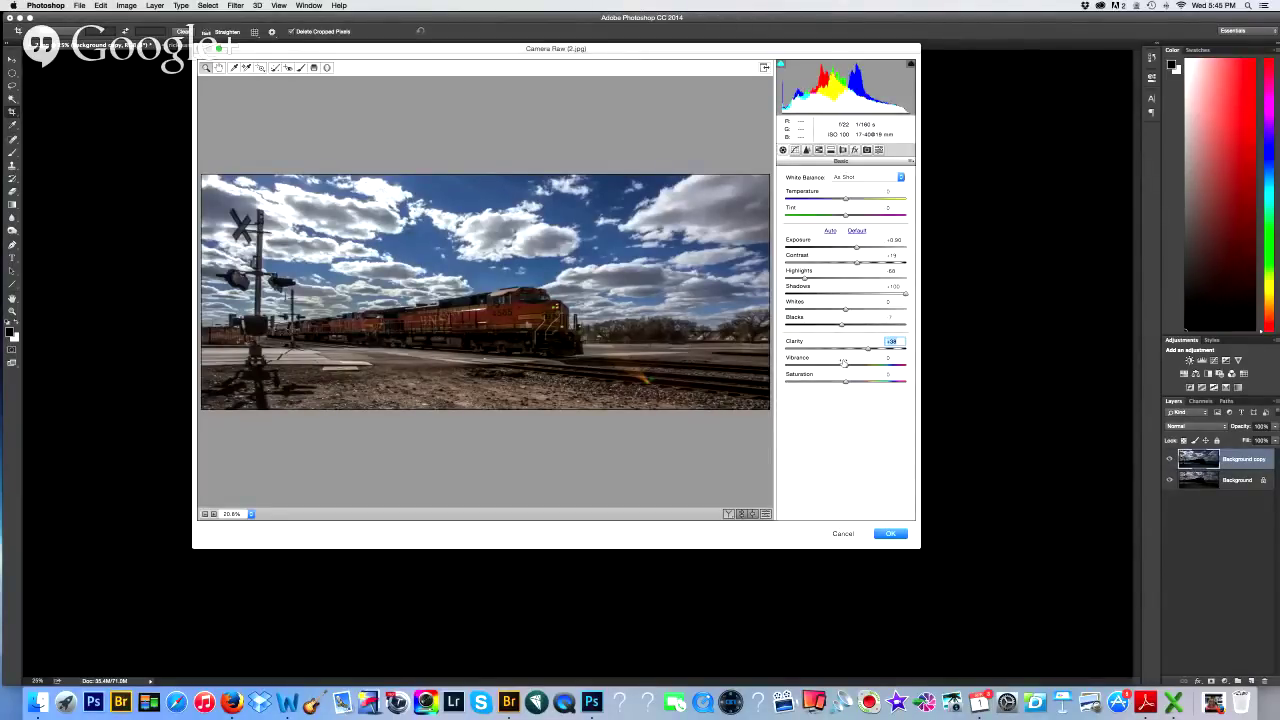
pyautogui.moveTo(846, 366); pyautogui.dragTo(842, 392)
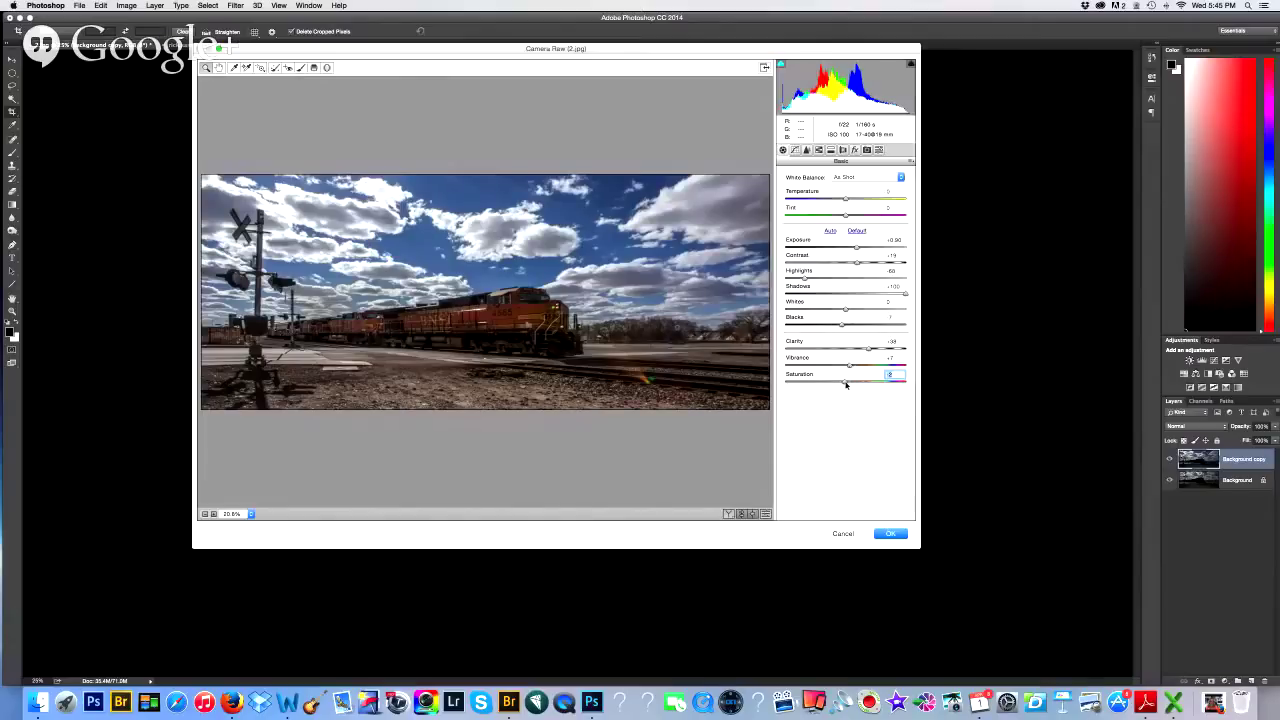
pyautogui.moveTo(847, 385); pyautogui.dragTo(860, 366)
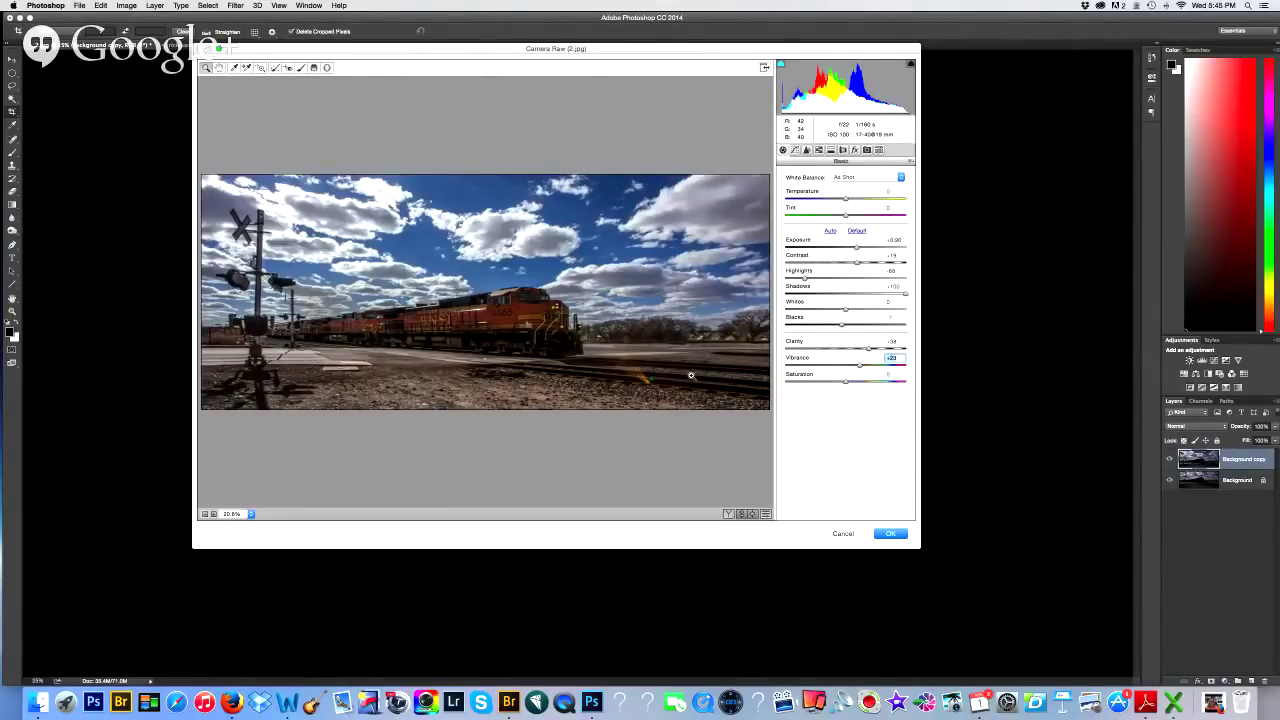
pyautogui.click(890, 533)
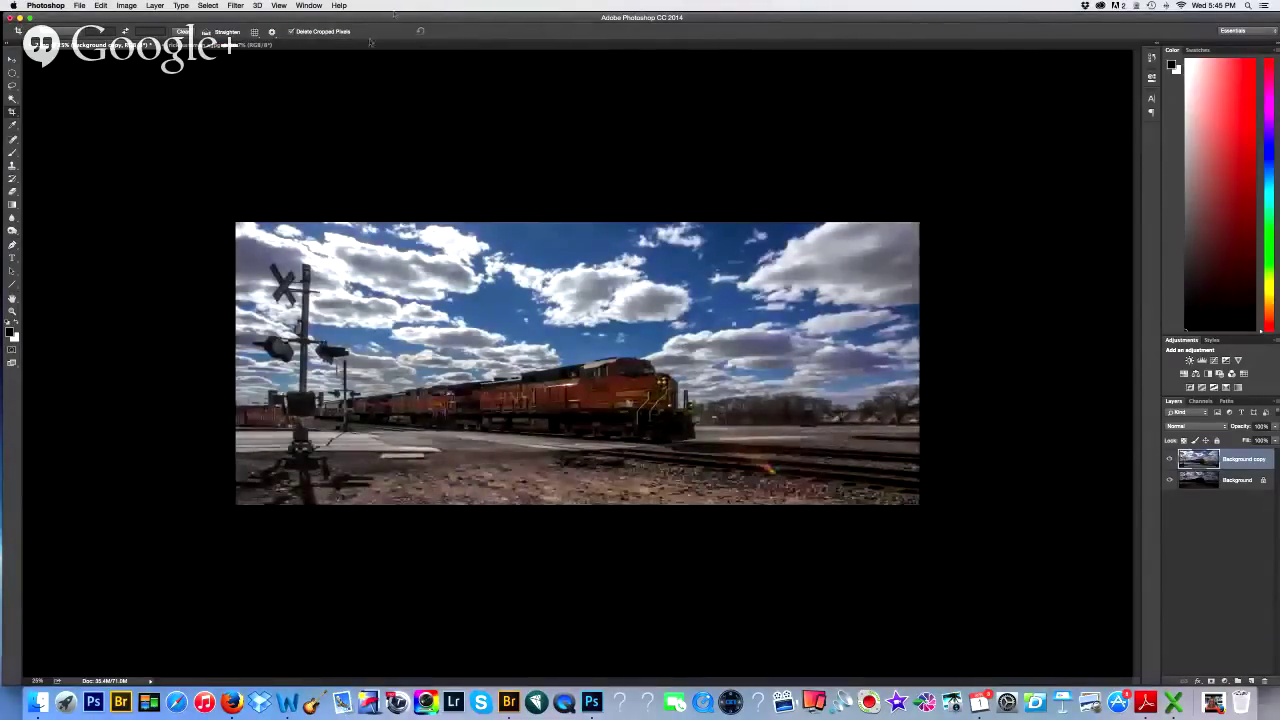
# Compare the edit with the before-and-after composite document and return to the train photo.
pyautogui.hotkey('ctrl', 'Tab')
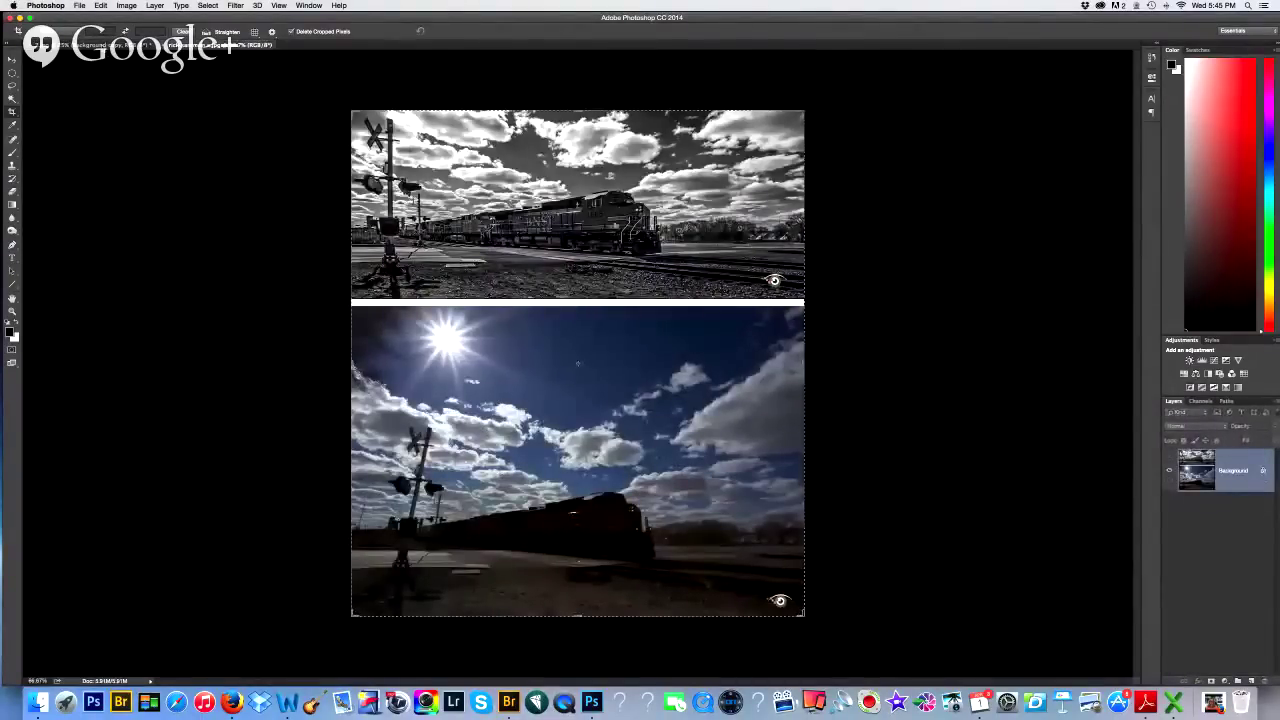
pyautogui.hotkey('ctrl', 'Tab')
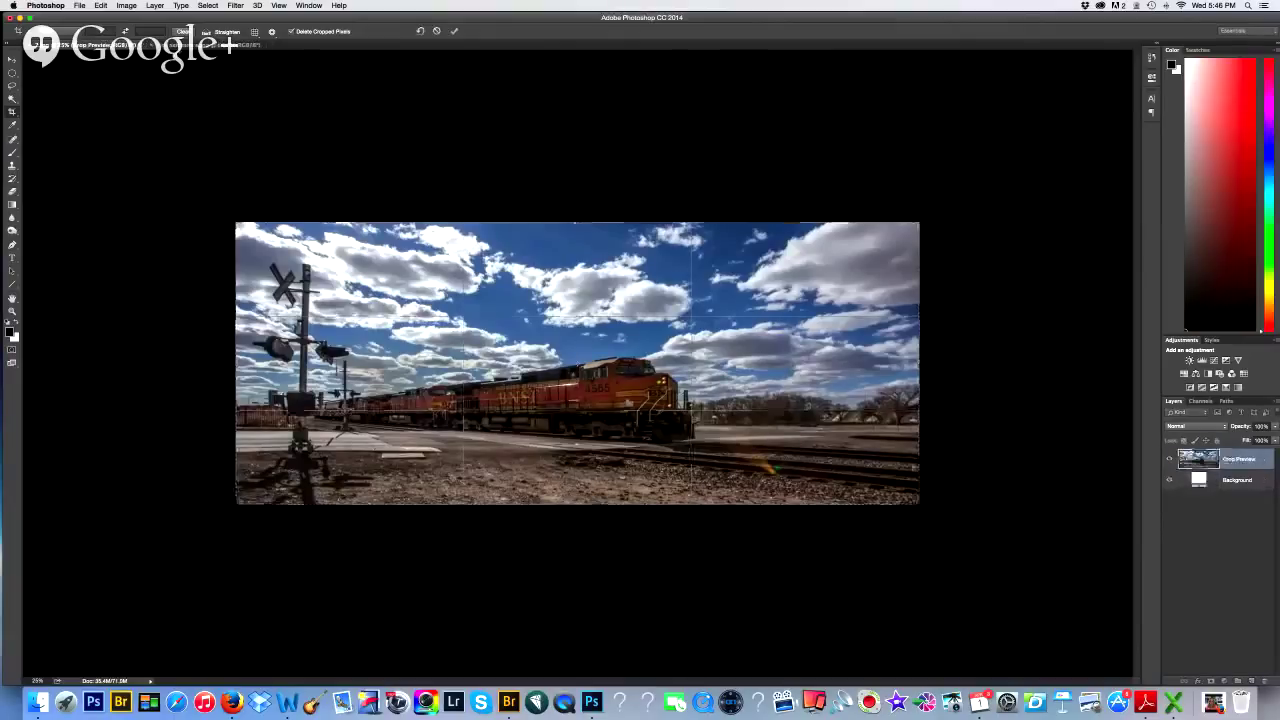
pyautogui.press('super+d')
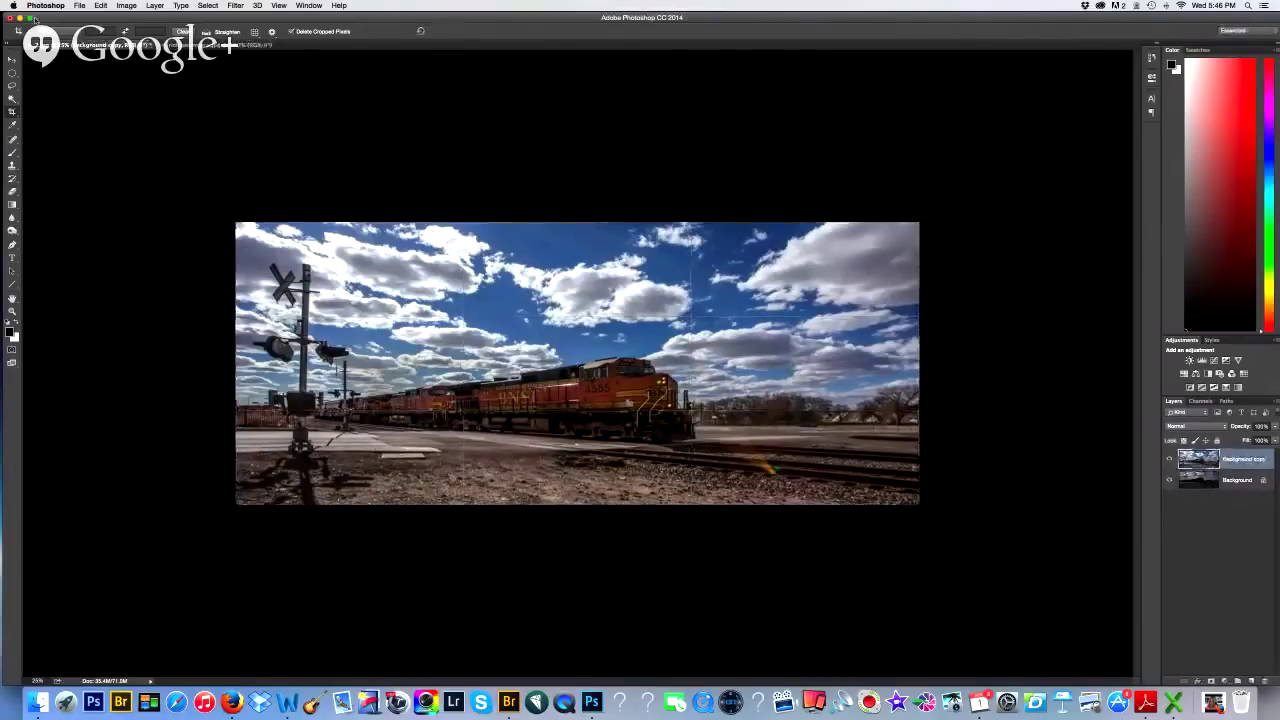
# Start Silver Efex Pro 2 on the duplicate layer and choose the detailed black-and-white preset directly below the two high-contrast ones.
pyautogui.click(246, 7)
pyautogui.moveTo(300, 257)
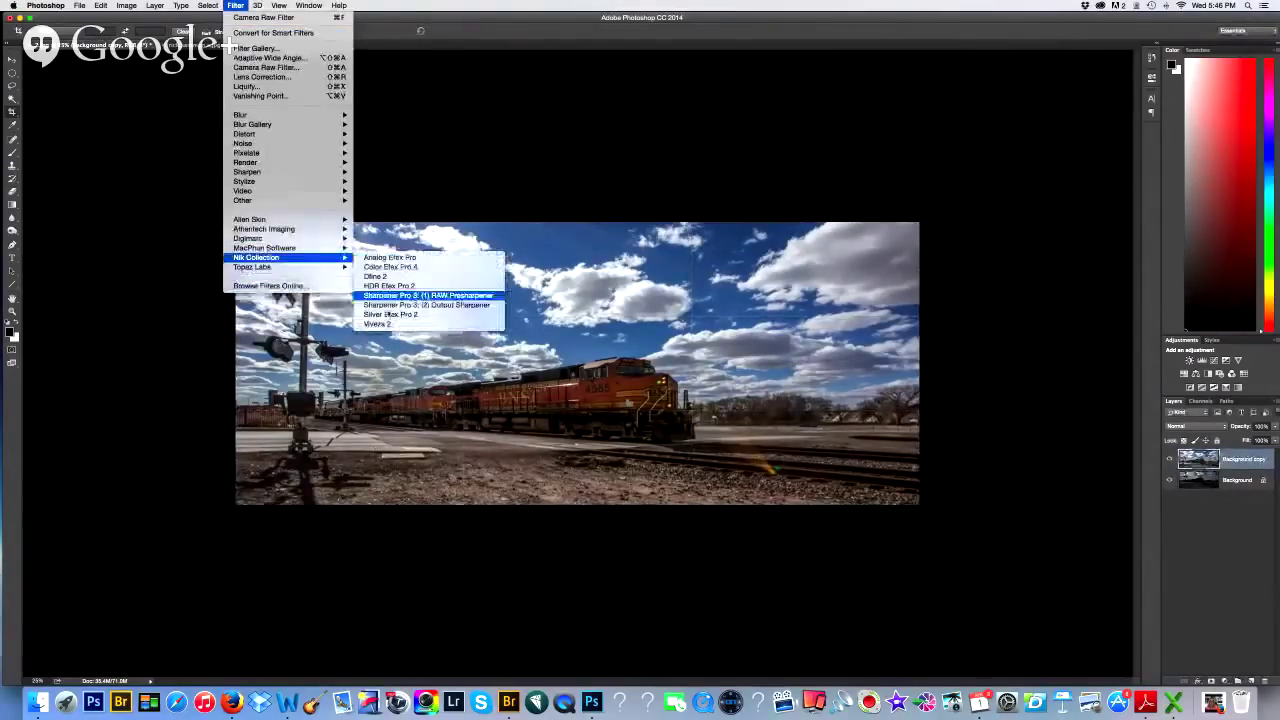
pyautogui.click(395, 305)
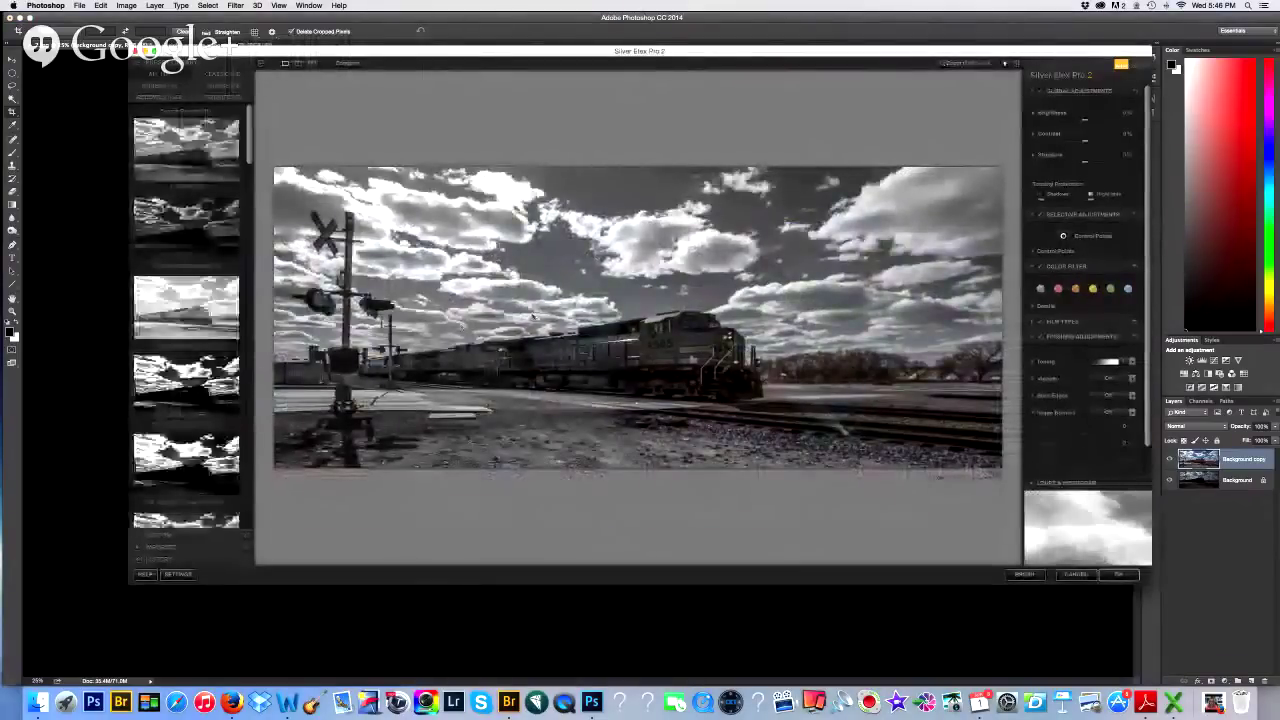
pyautogui.click(181, 405)
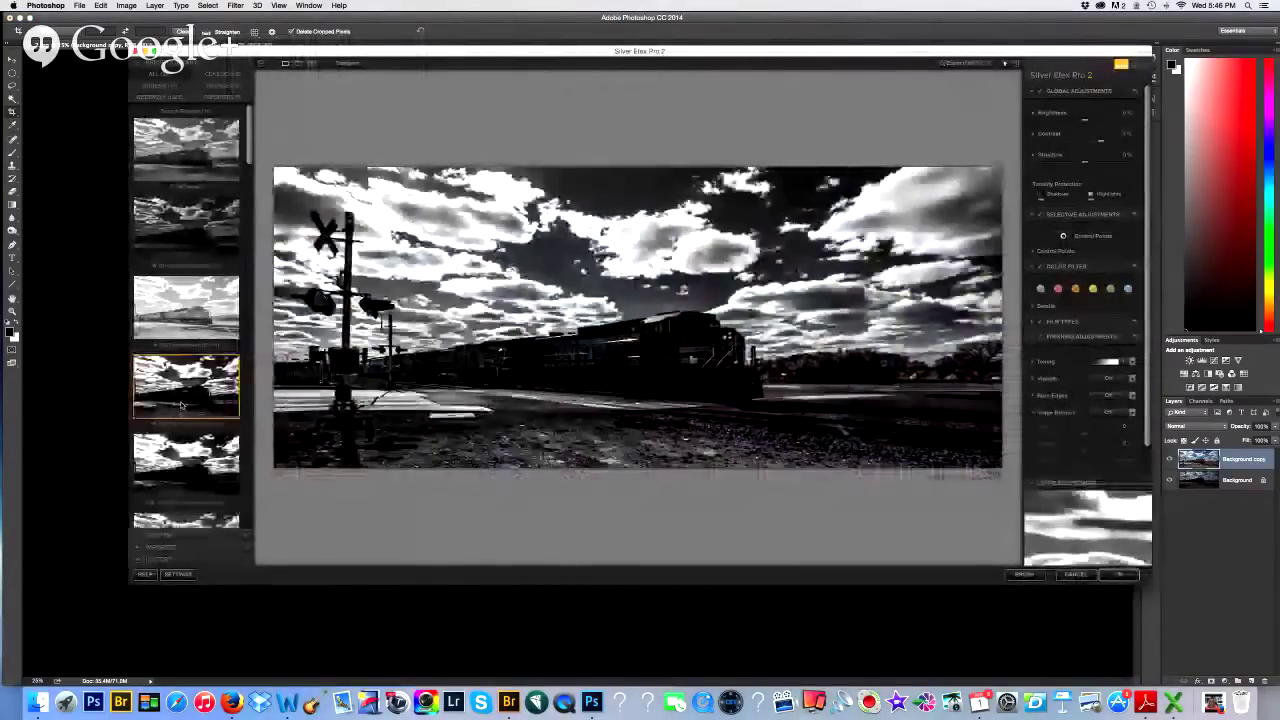
pyautogui.scroll(-1, 186, 440)
pyautogui.click(186, 487)
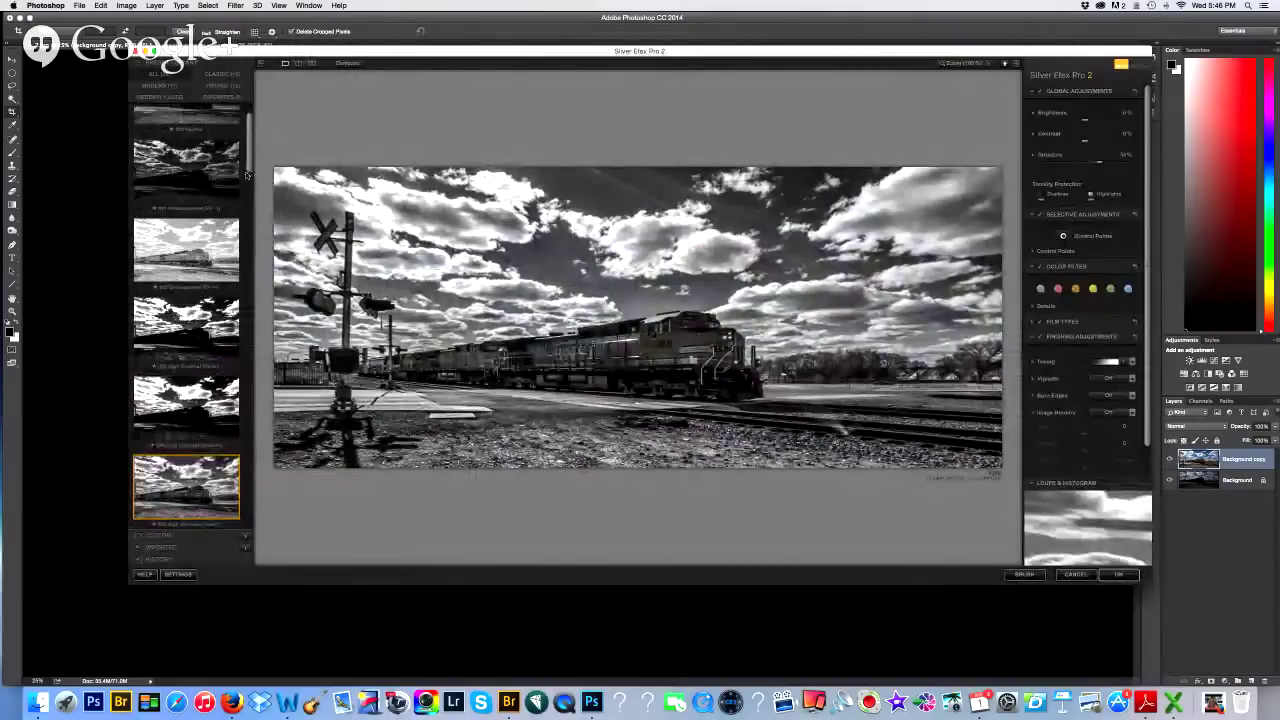
# Try the High Structure (smooth) preset on the train photo and return to the High Structure (harsh) preset.
pyautogui.scroll(-3, 226, 322)
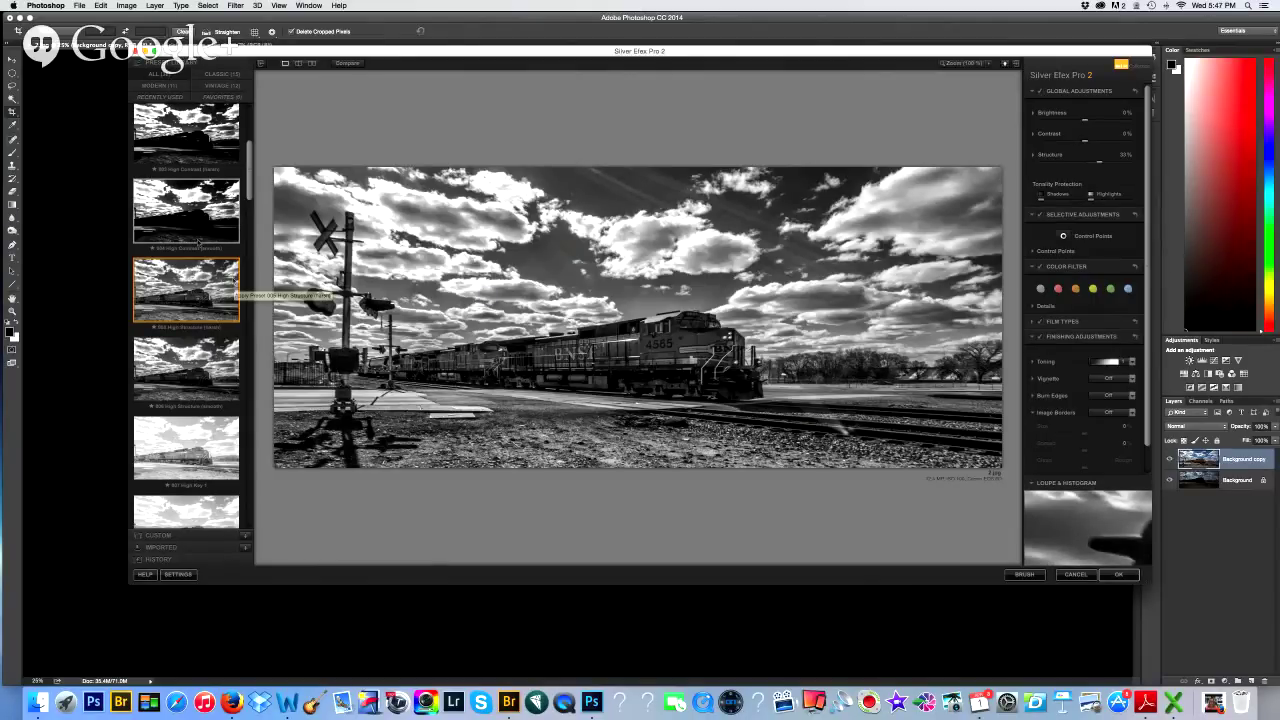
pyautogui.click(205, 365)
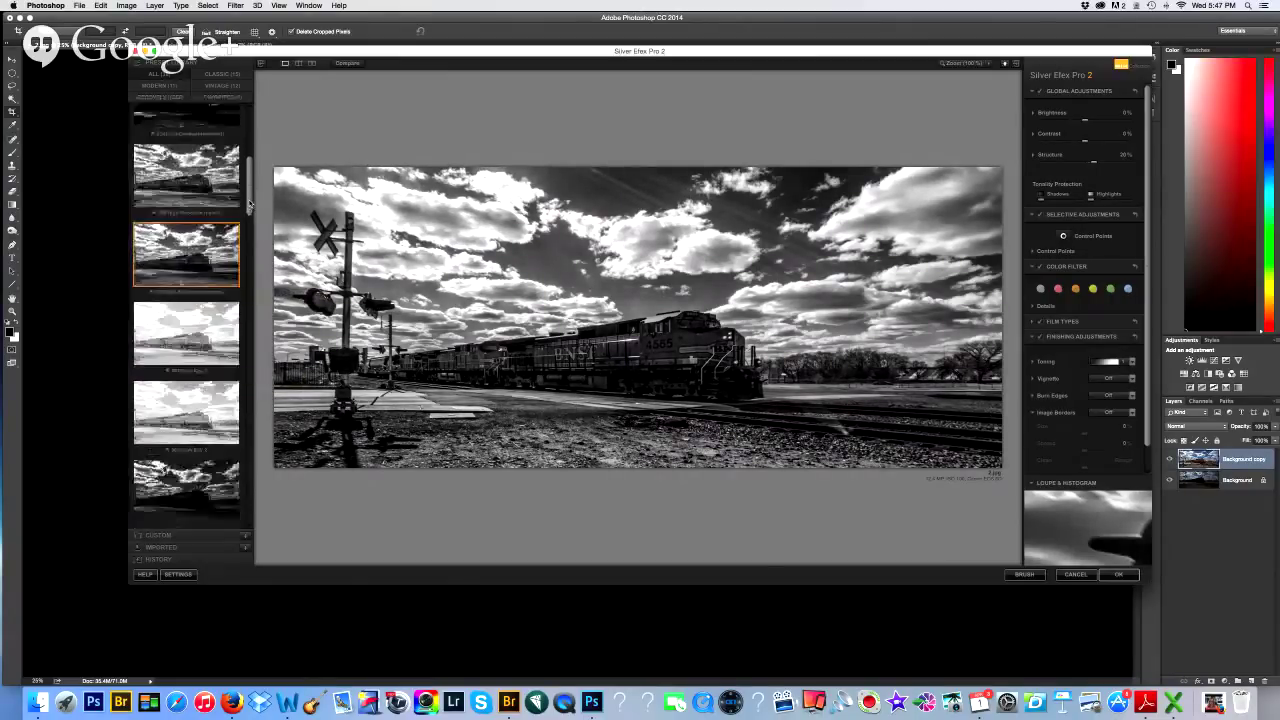
pyautogui.moveTo(250, 188); pyautogui.dragTo(251, 187)
pyautogui.click(218, 255)
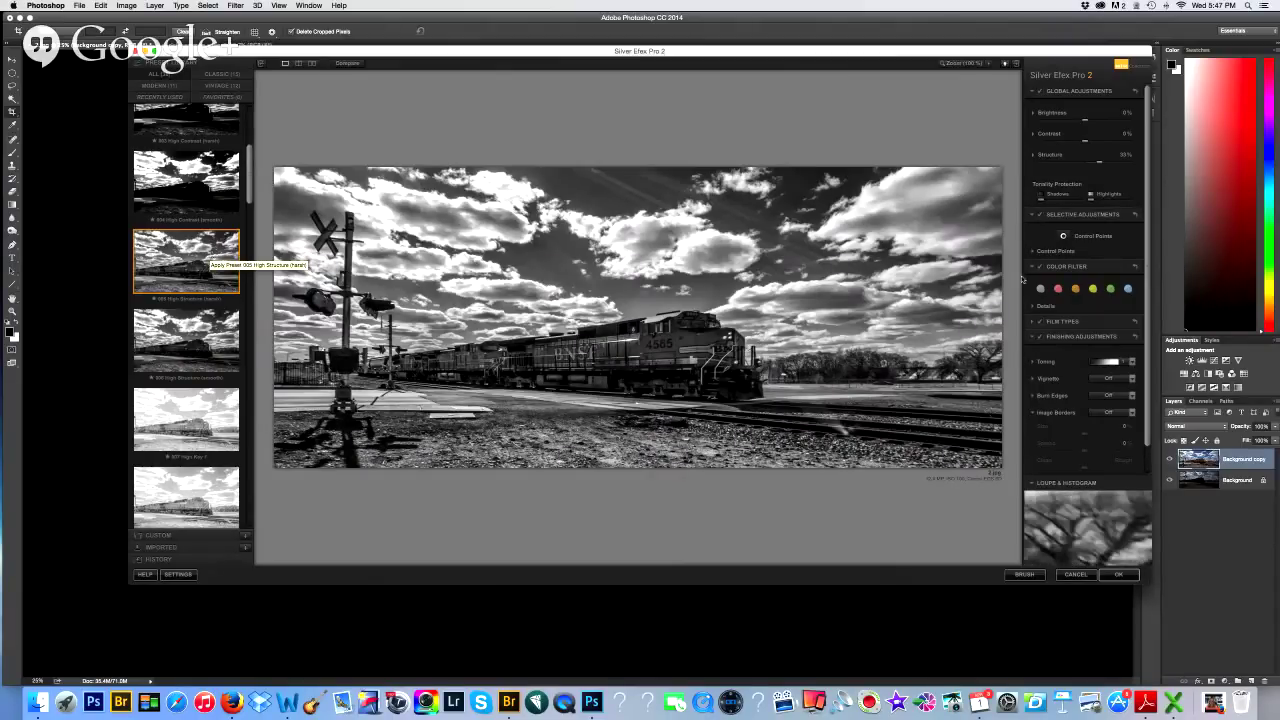
# Try the red and yellow color filters on the black-and-white preview and go back to the neutral filter.
pyautogui.click(1059, 290)
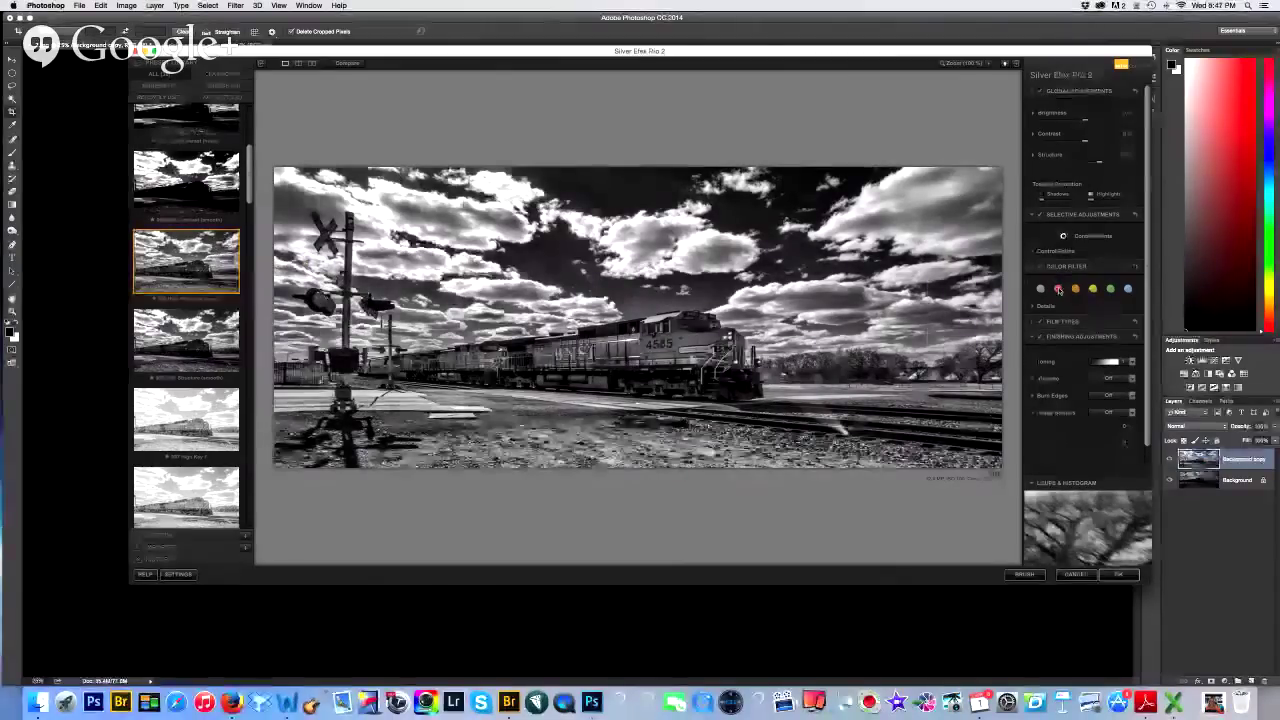
pyautogui.click(1042, 290)
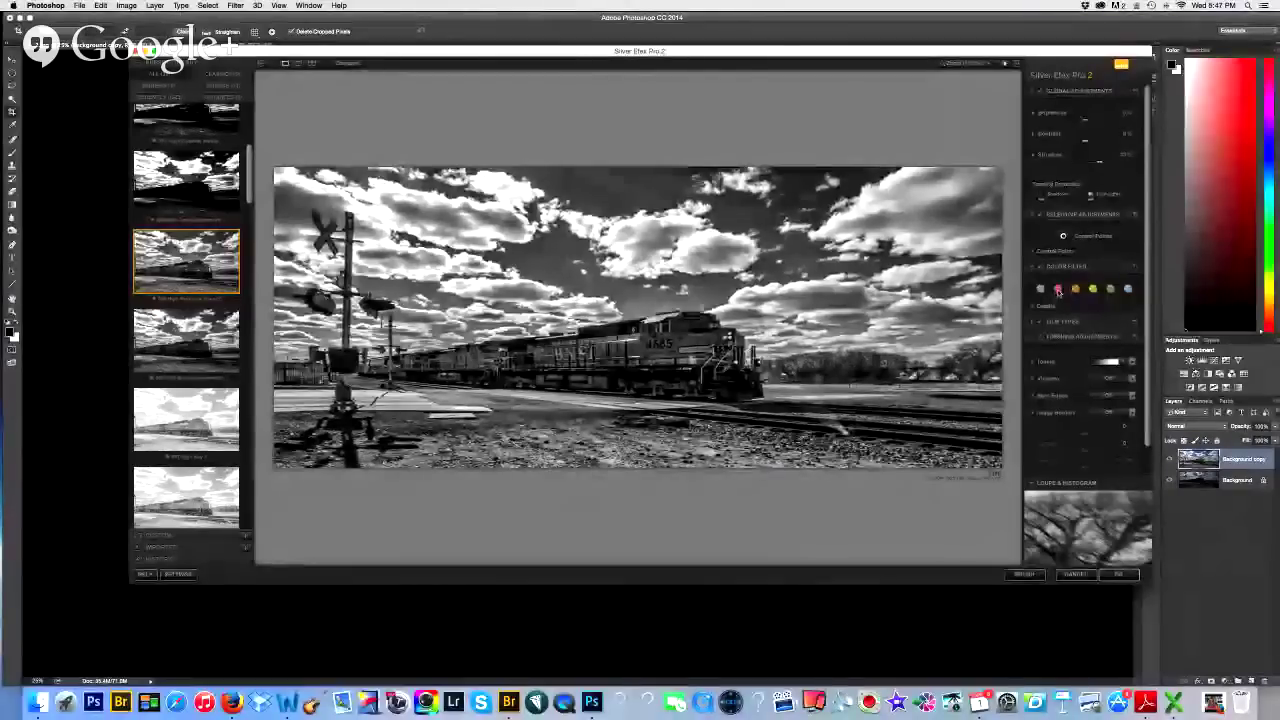
pyautogui.click(1059, 290)
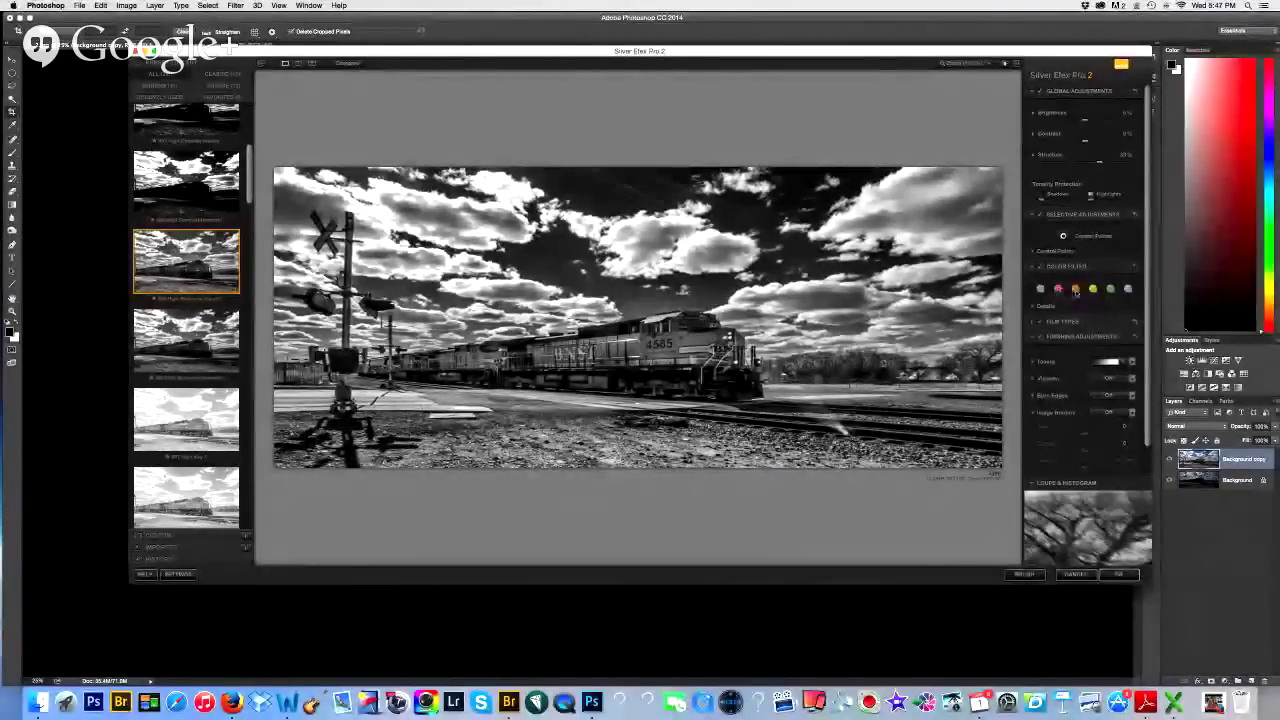
pyautogui.click(1093, 290)
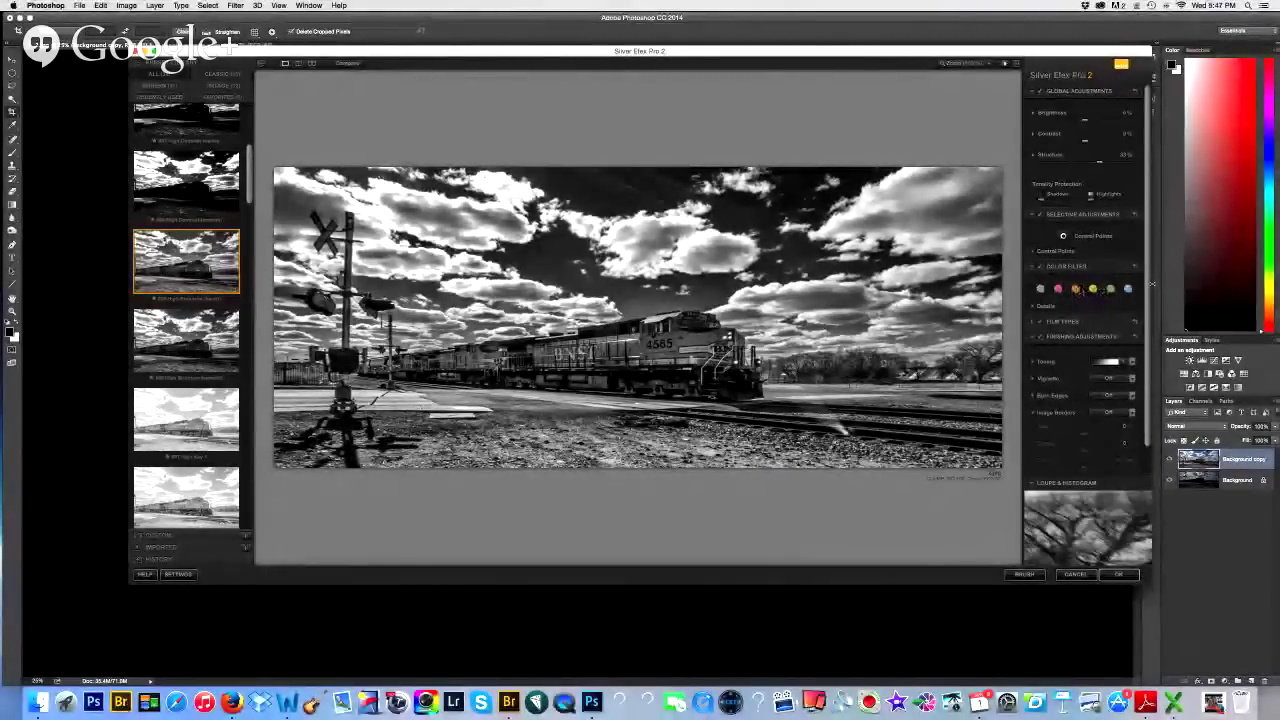
pyautogui.click(1040, 289)
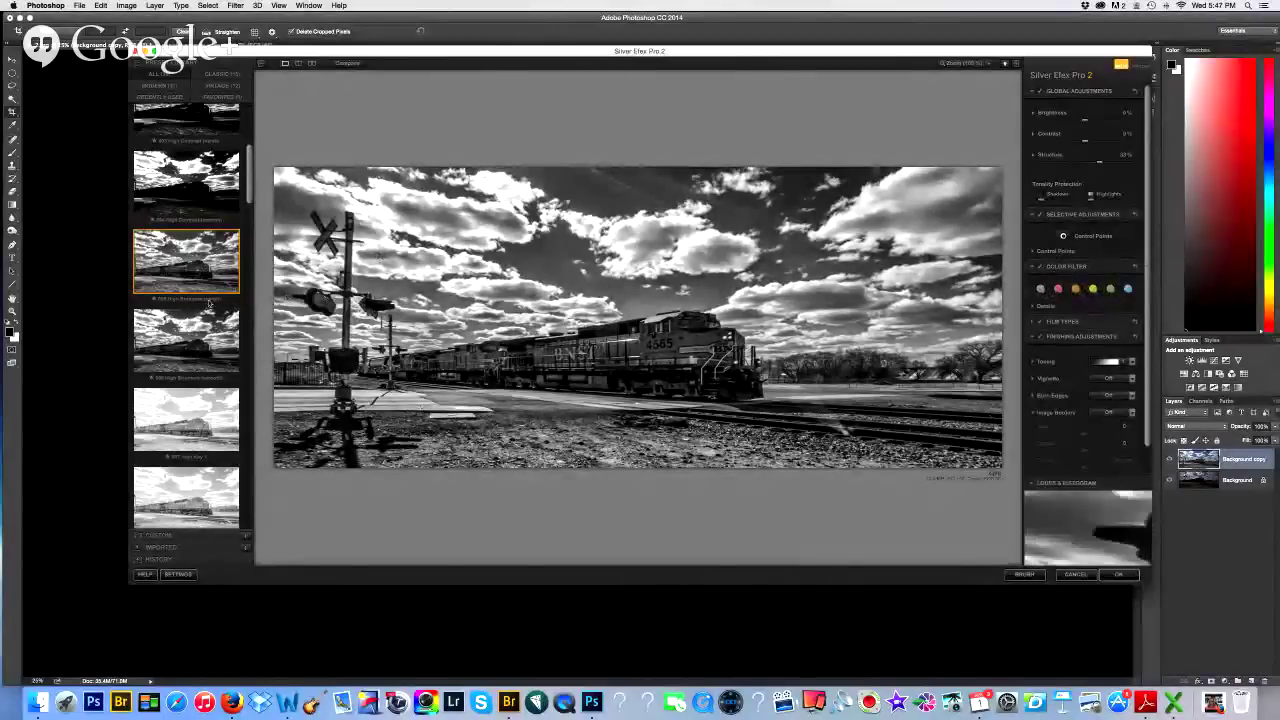
# Compare the neutral and red color filters, keep the red one, and apply the Silver Efex Pro conversion.
pyautogui.click(1058, 289)
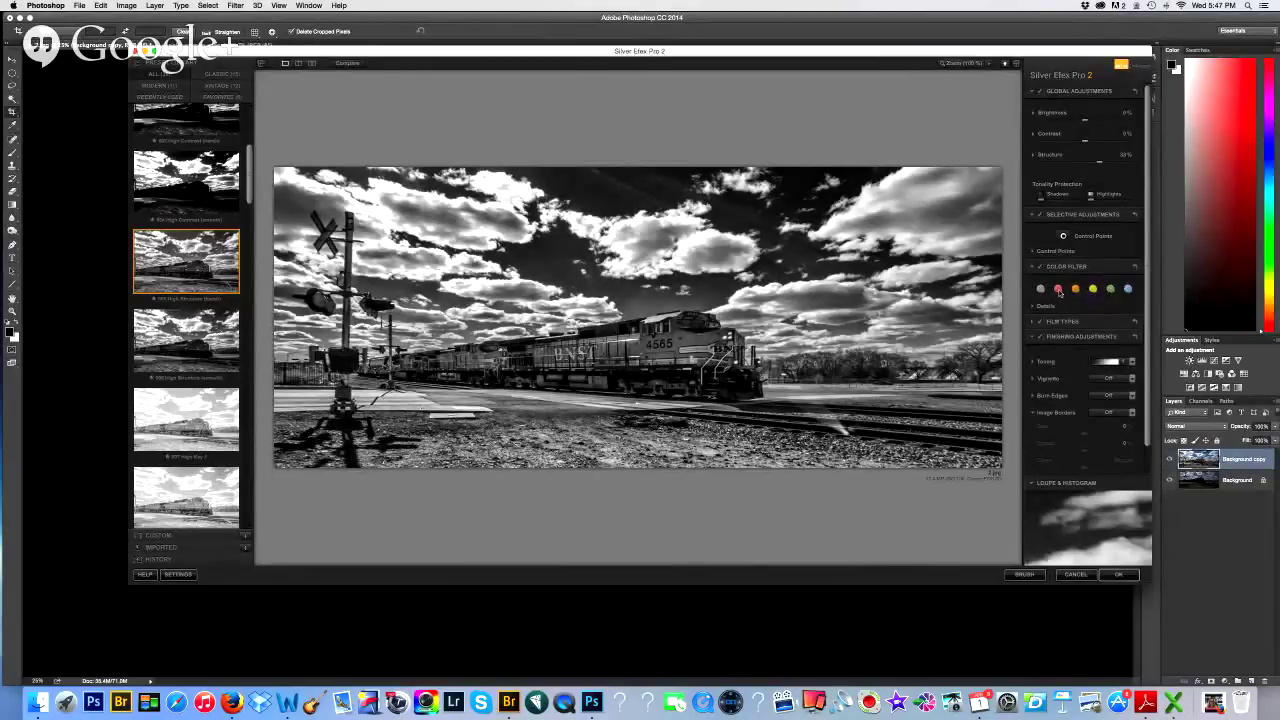
pyautogui.click(1040, 290)
pyautogui.click(1057, 290)
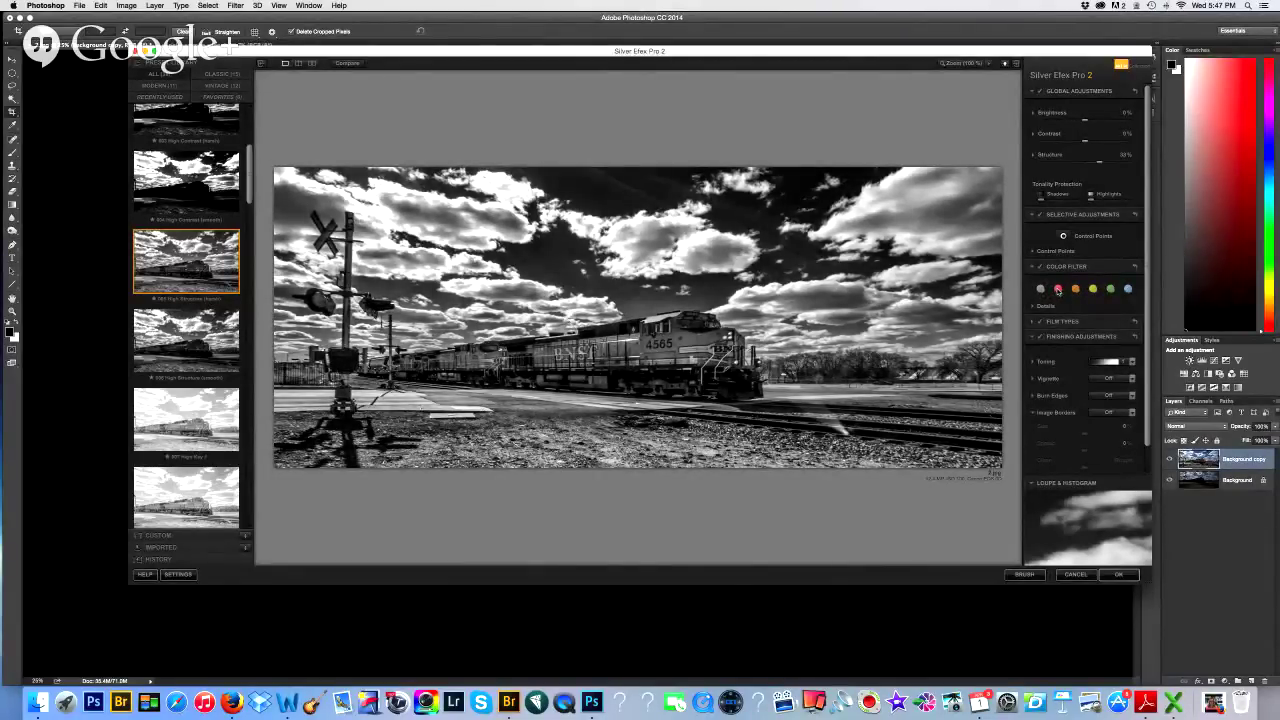
pyautogui.click(1042, 290)
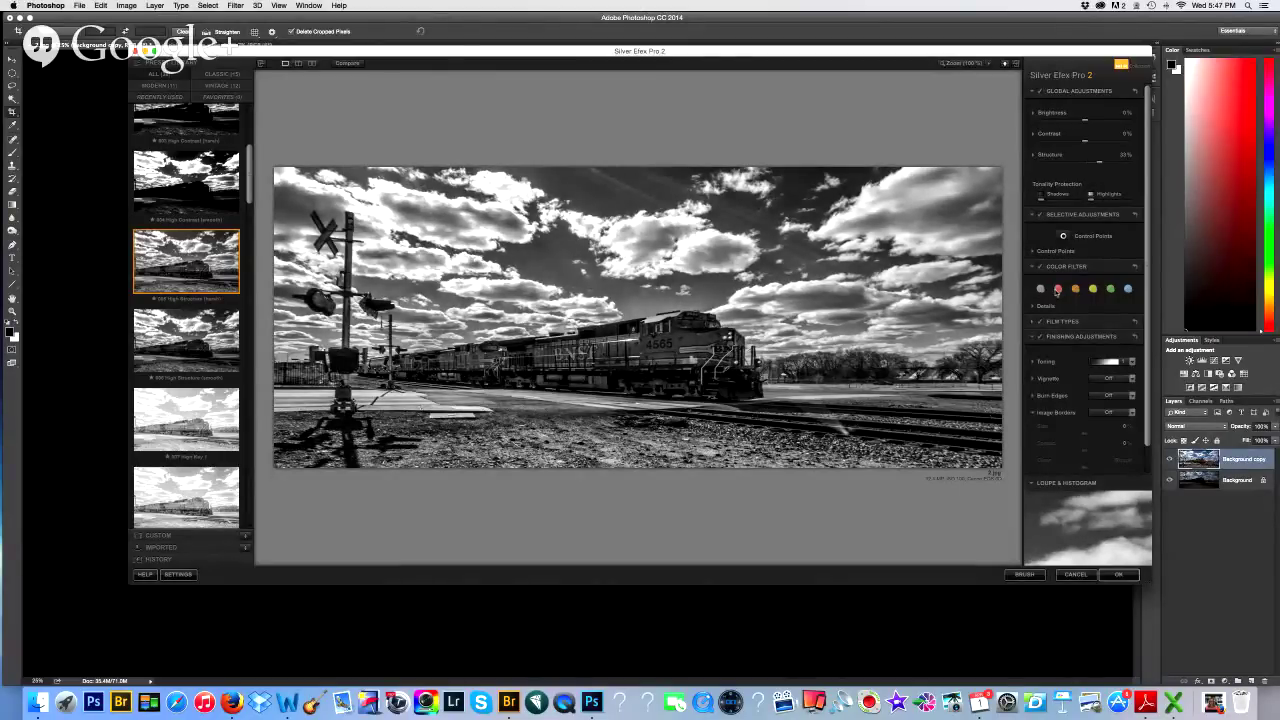
pyautogui.click(1058, 290)
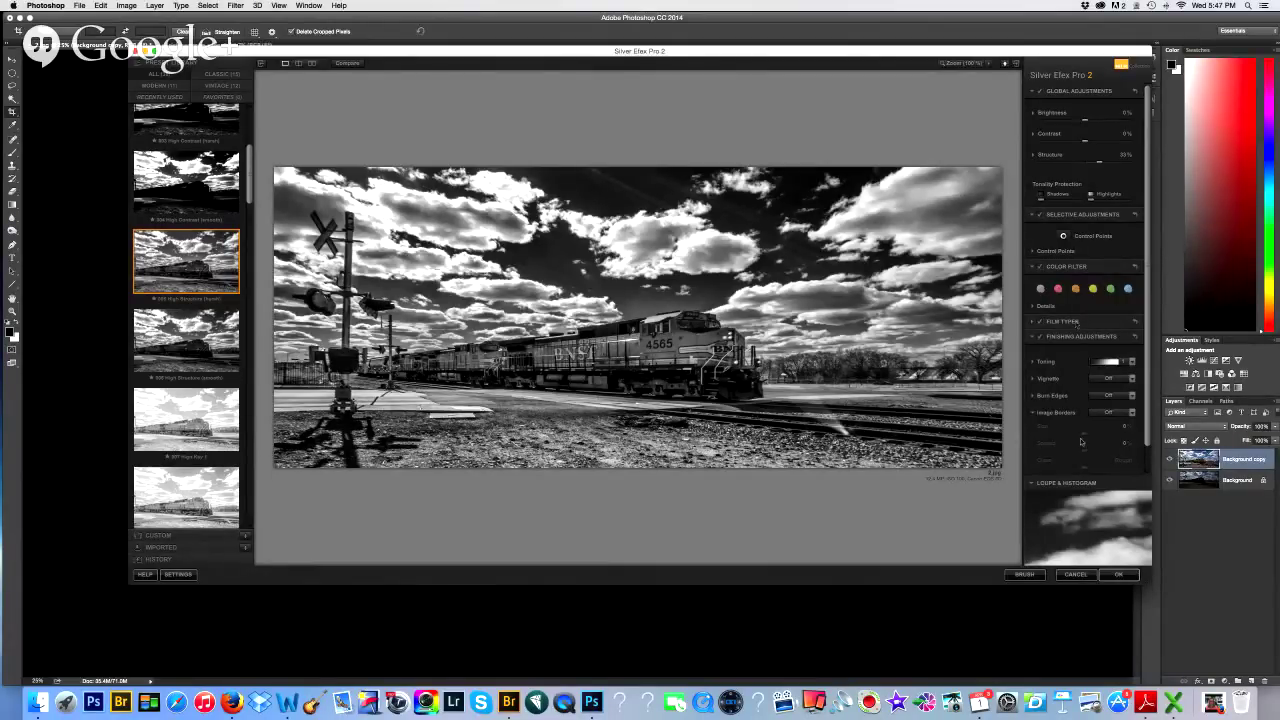
pyautogui.press('Return')
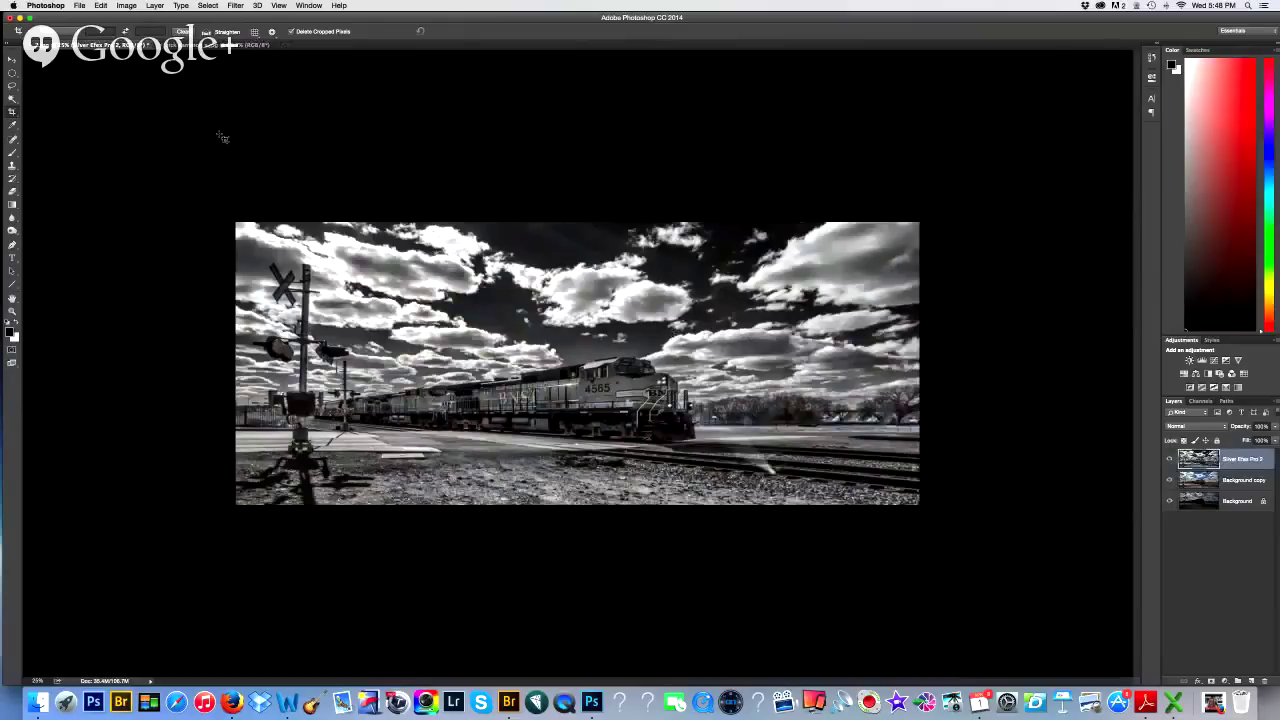
# Apply Color Efex Pro 4's Darken / Lighten Center to the black-and-white layer with the wide oval shape and Border Luminosity about -90%.
pyautogui.click(234, 6)
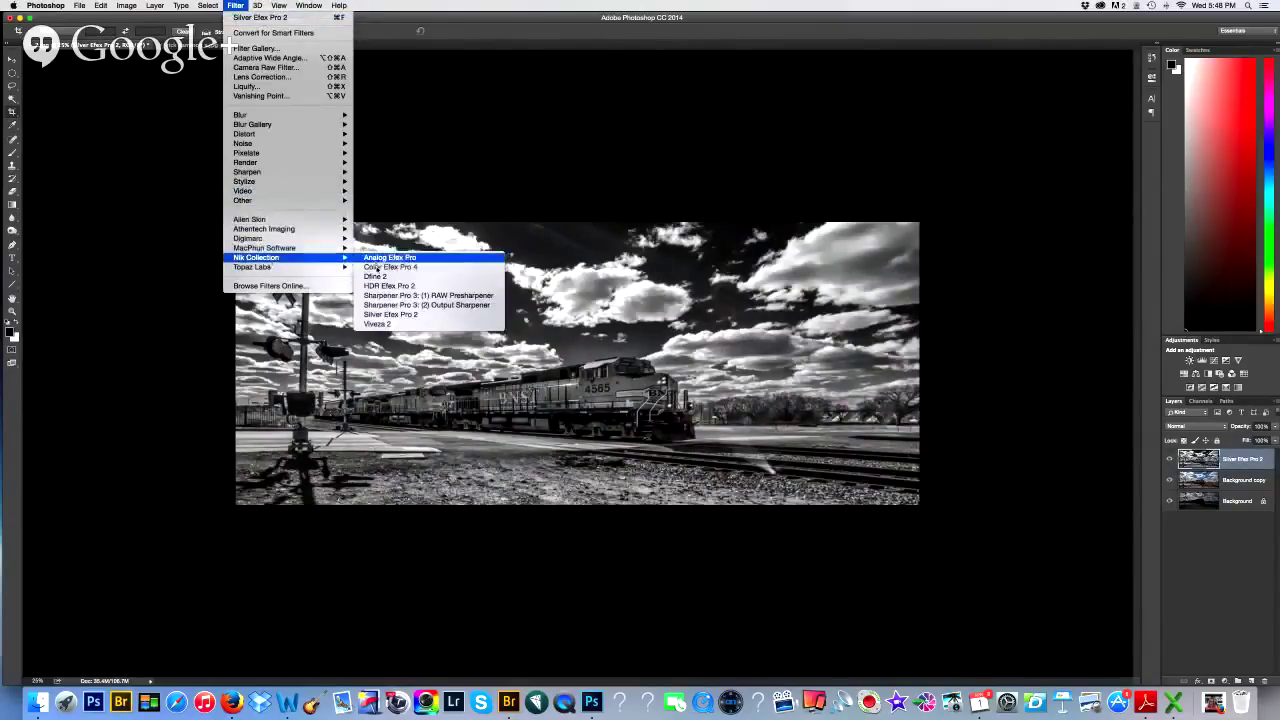
pyautogui.click(564, 322)
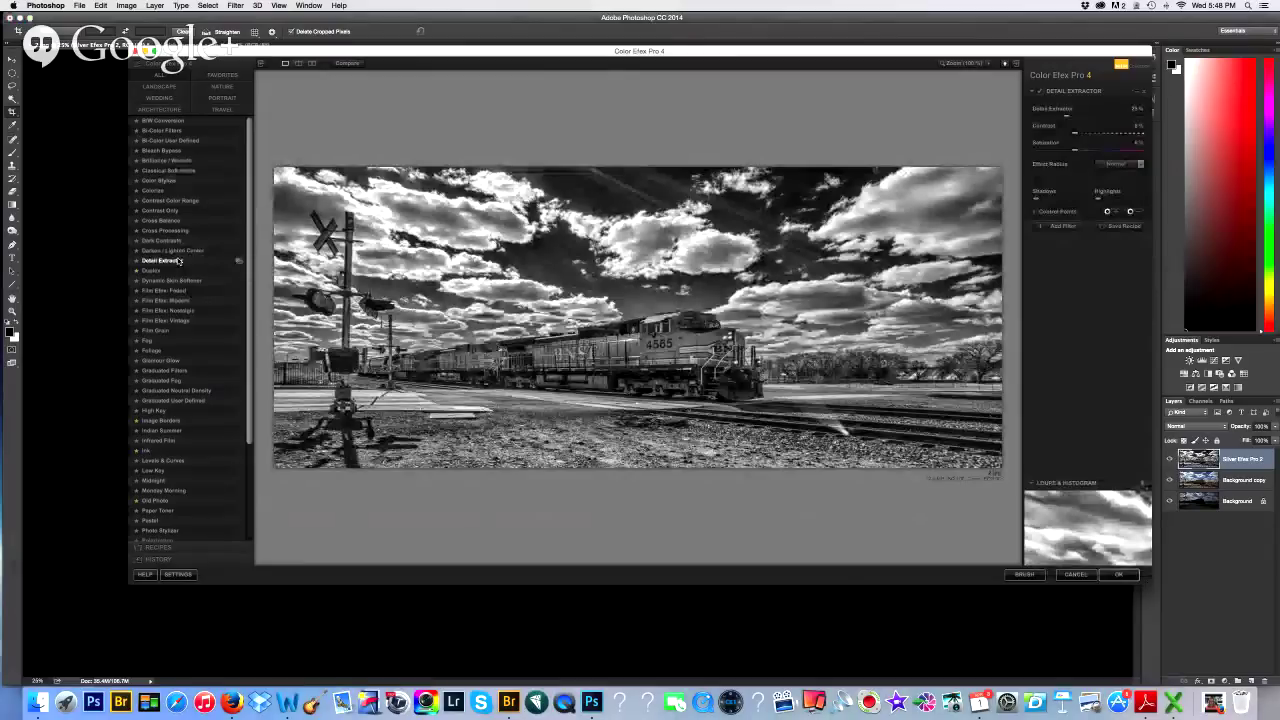
pyautogui.click(170, 251)
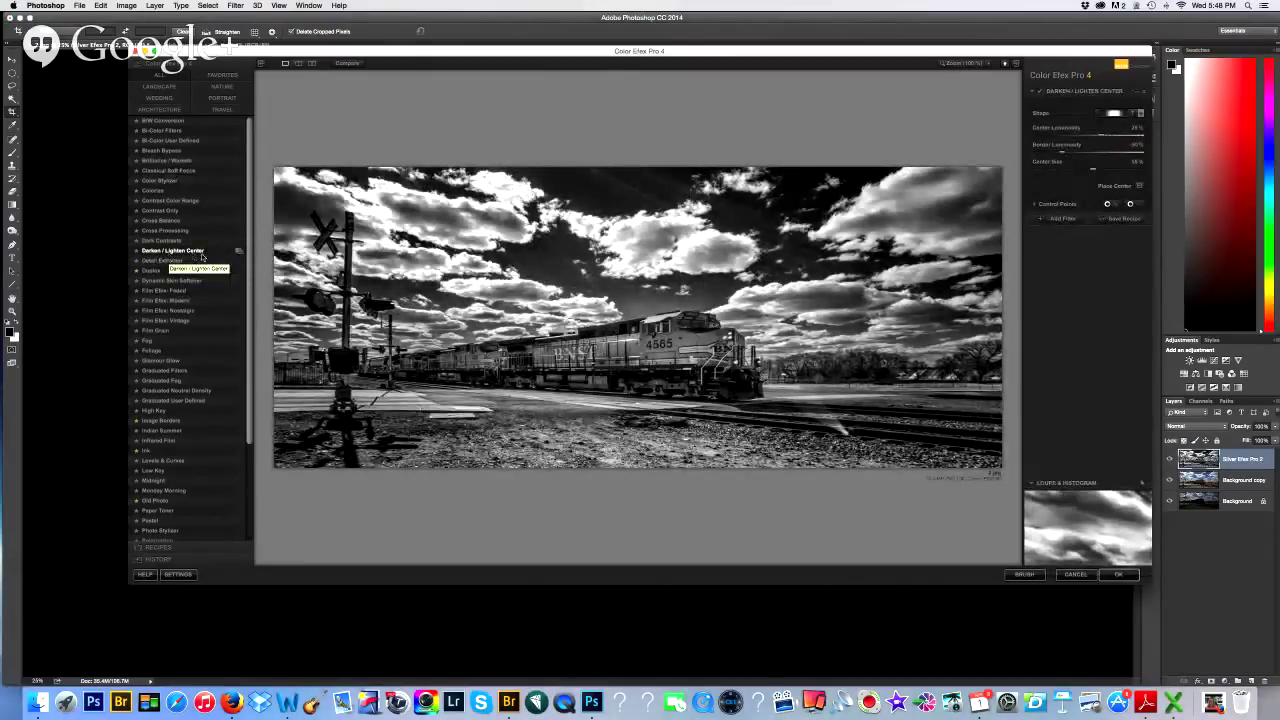
pyautogui.click(1141, 114)
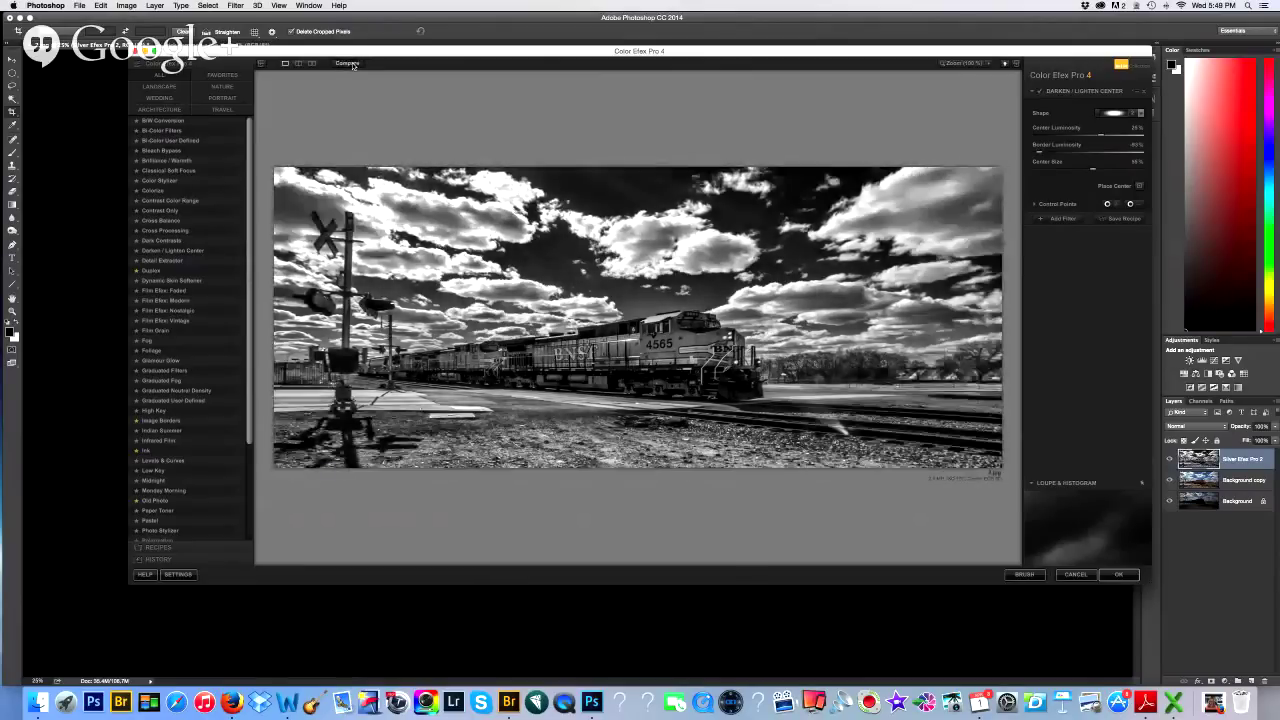
pyautogui.click(1117, 574)
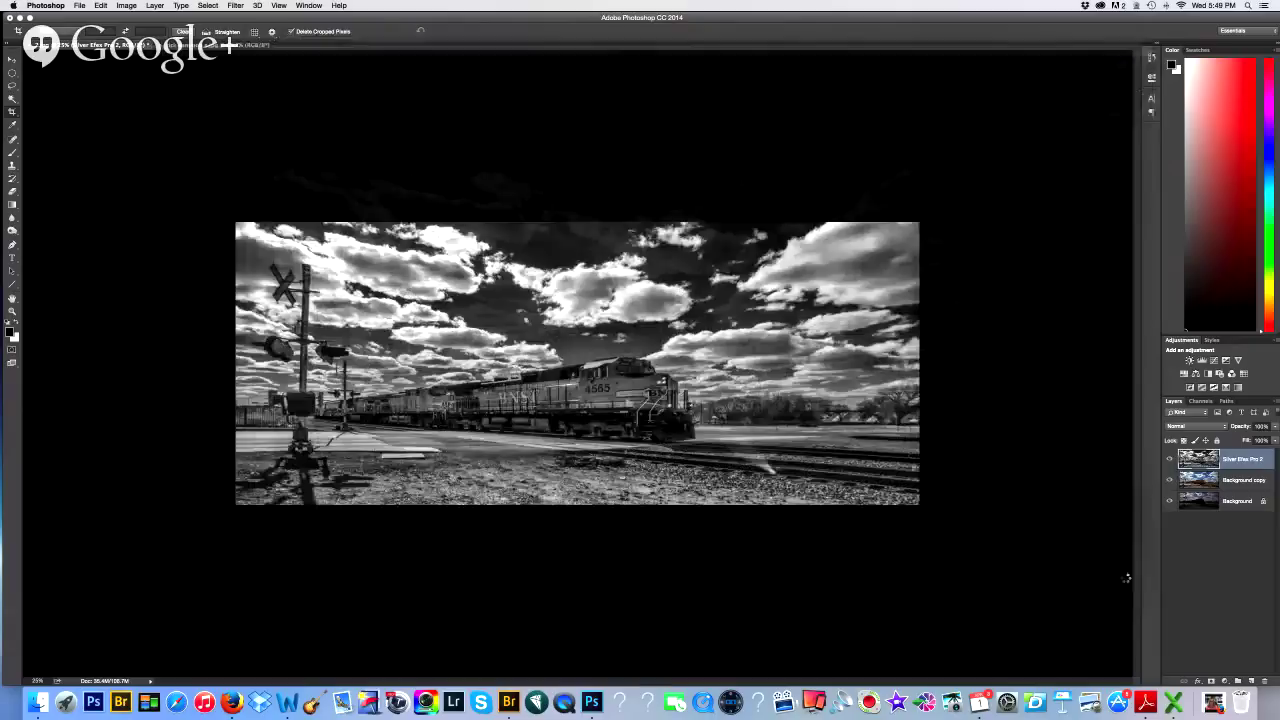